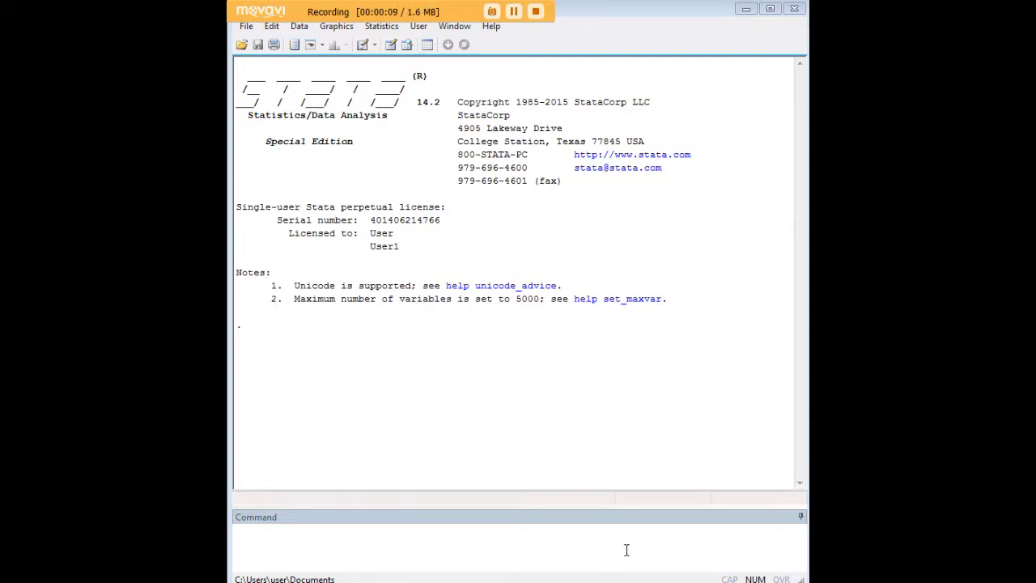
Create 144,000 empty observations with set obs 144000.
text(set obs 144000)
key(Return)
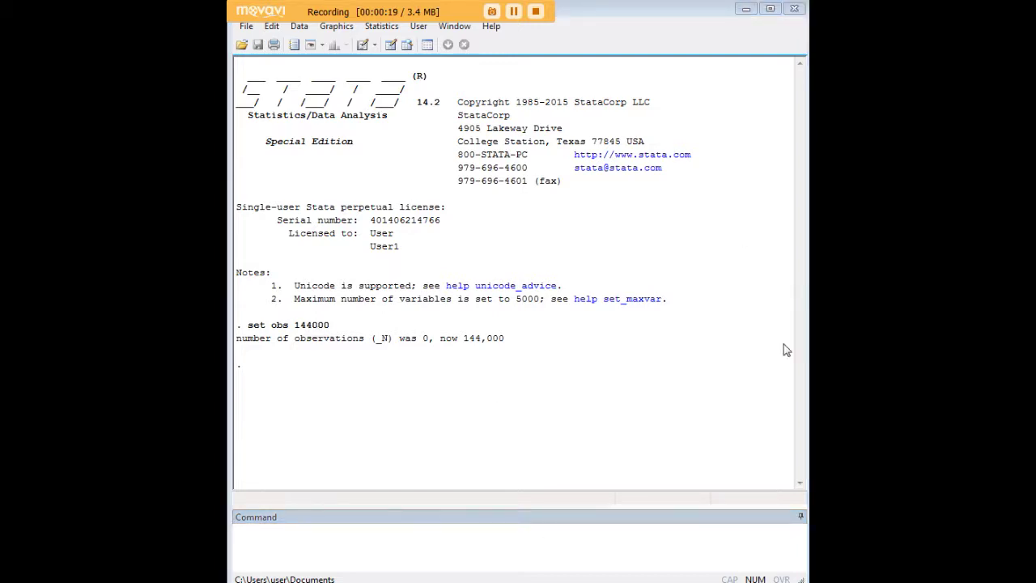
Set the seed to 1201 and draw eur from a normal distribution with mean 1.05, sd 0.10.
click(678, 537)
text(set seed 1201)
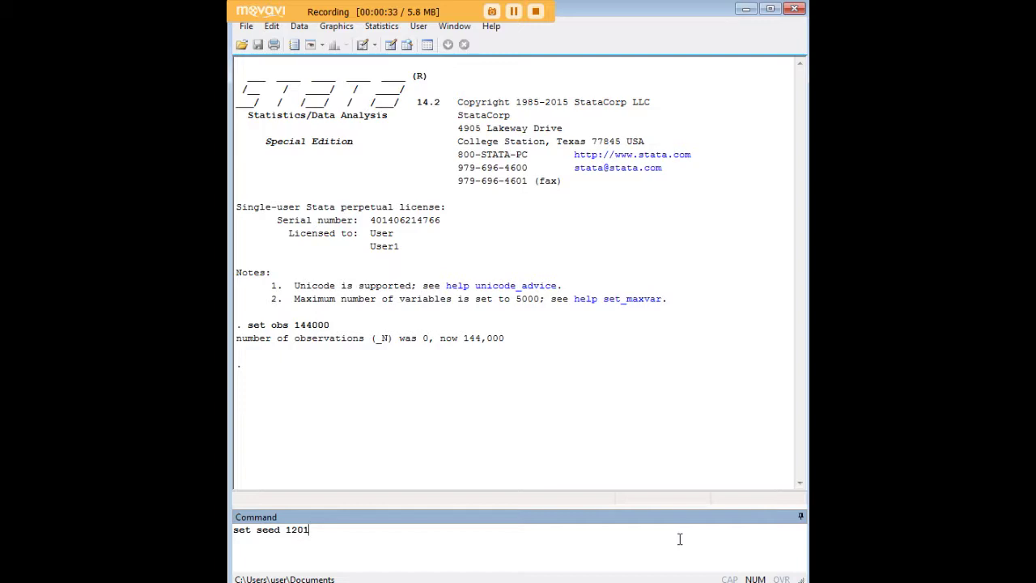
key(Return)
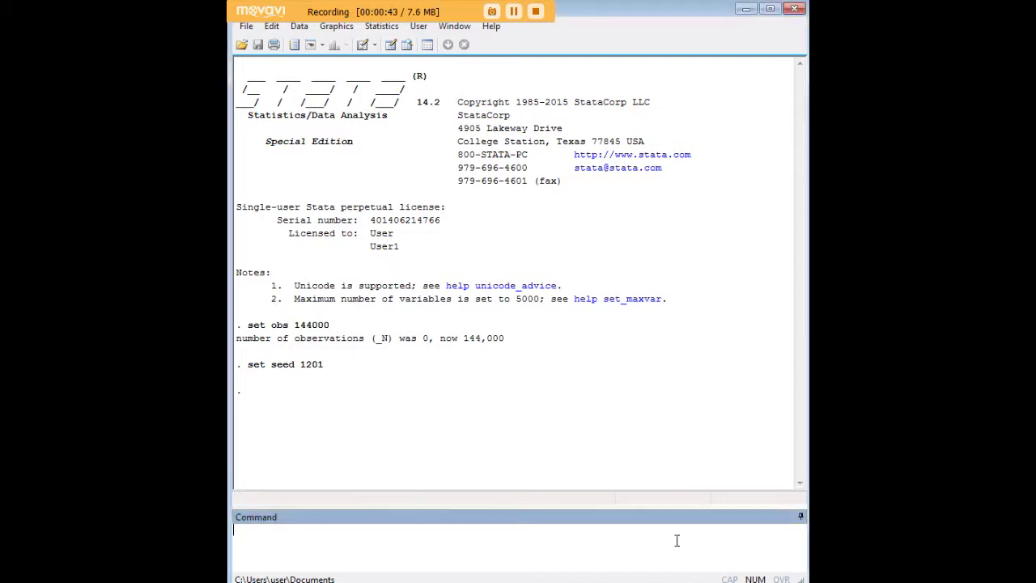
text(drawnorm eur, means(1.05) sds(0.10))
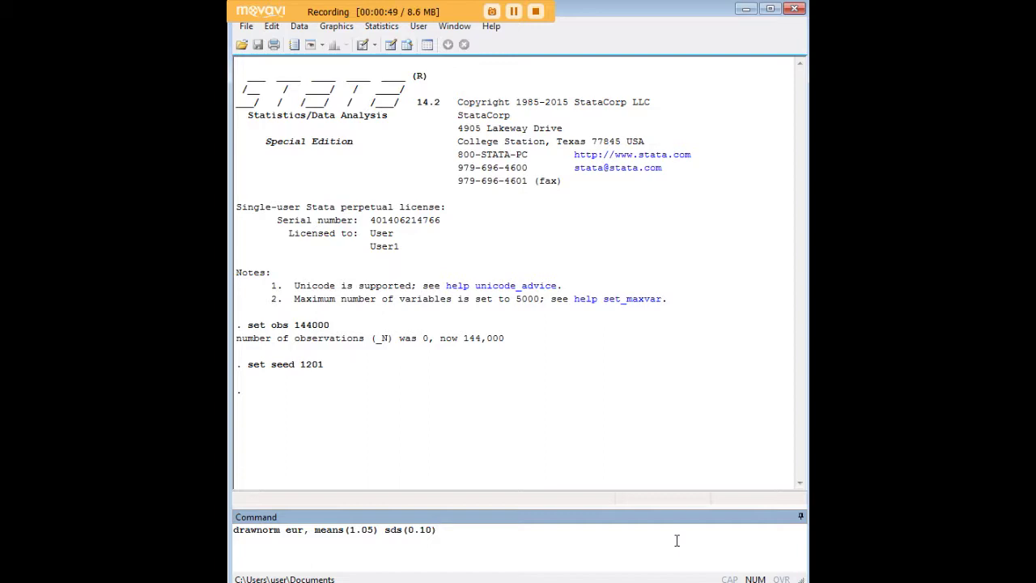
key(Return)
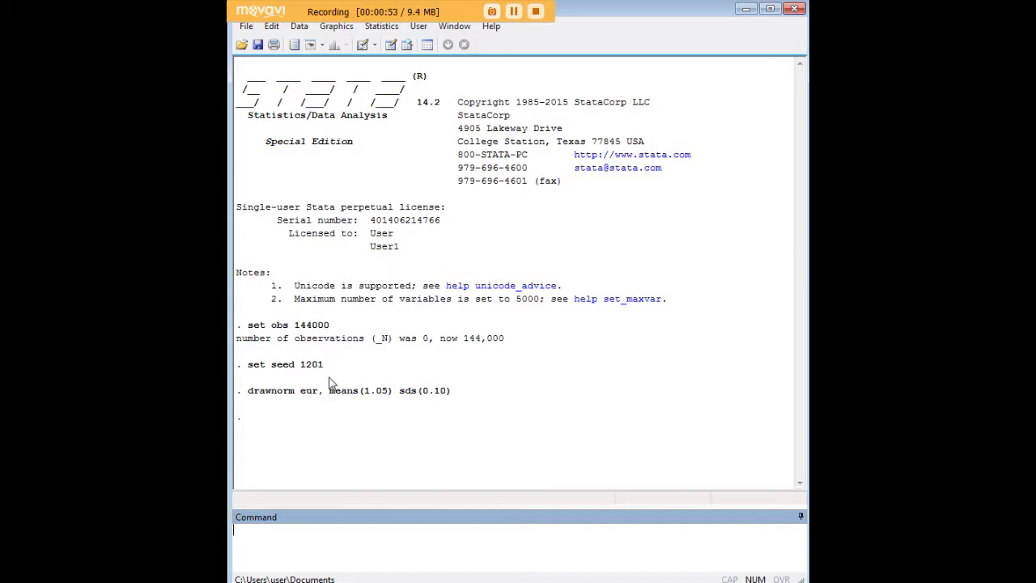
drag(320, 395, 306, 396)
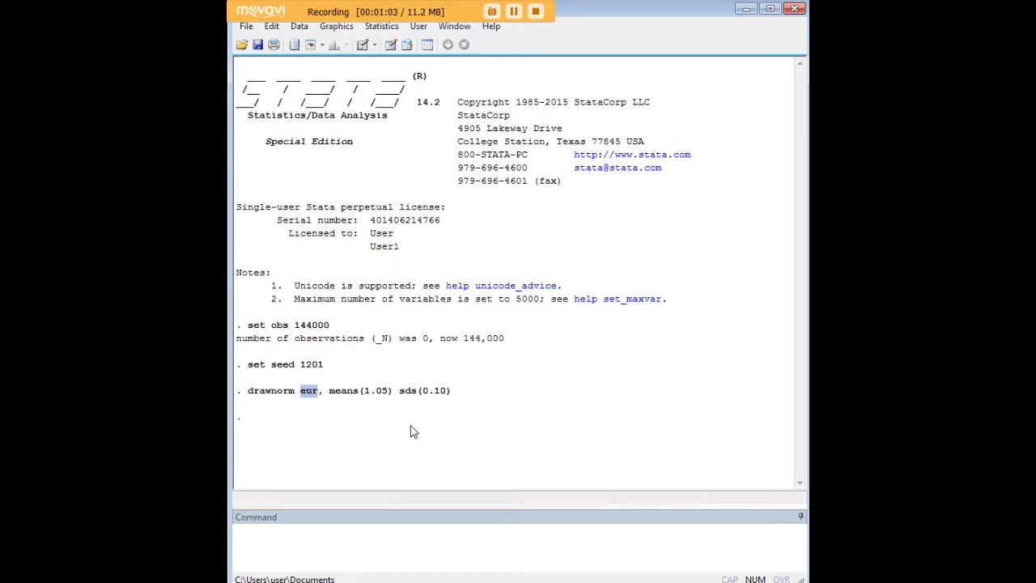
click(532, 545)
text(edit)
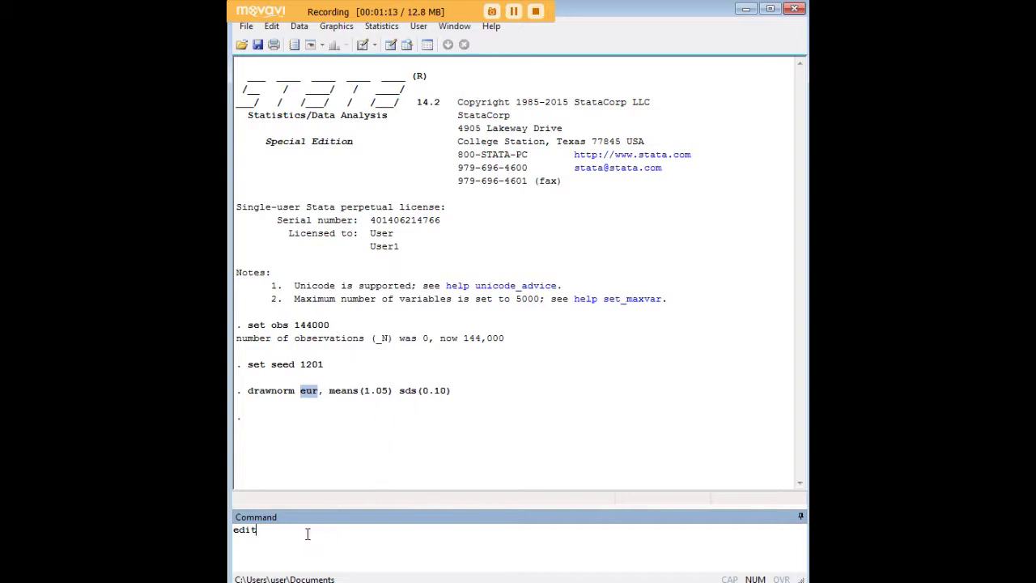
key(Return)
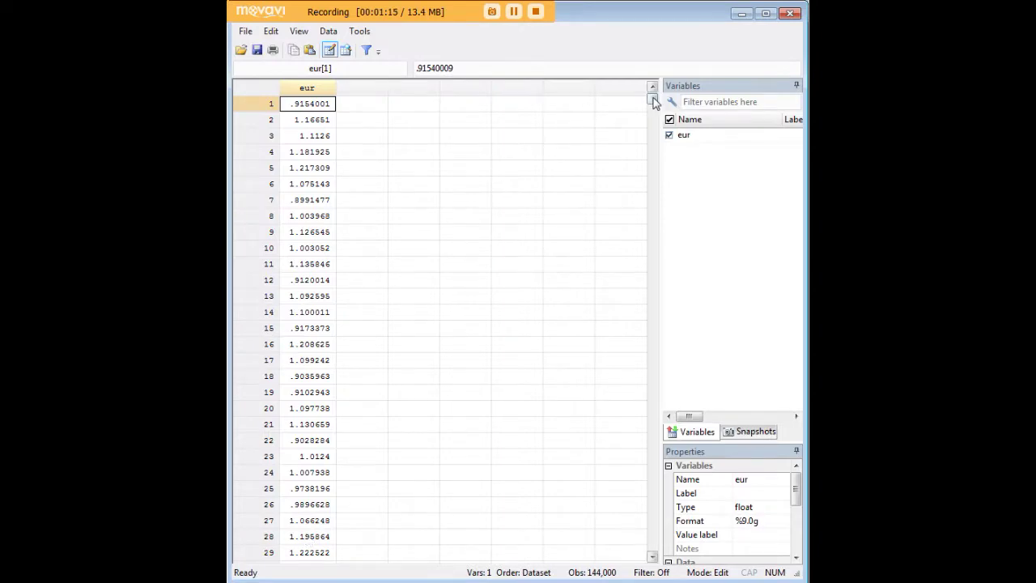
drag(653, 101, 620, 86)
click(741, 14)
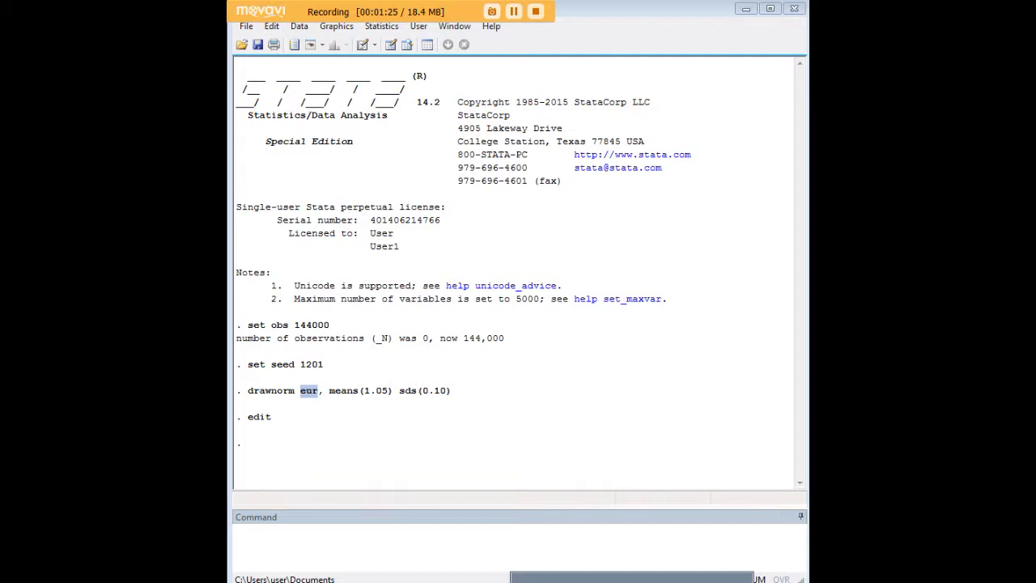
Create a min variable holding each observation's number with gen min = _n.
click(591, 544)
text(gen min = _n)
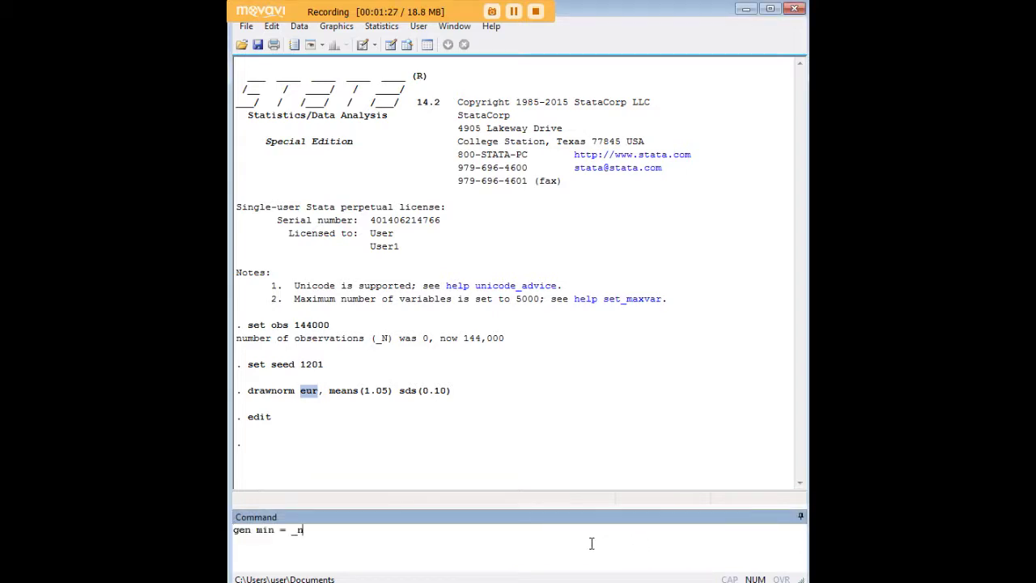
key(Return)
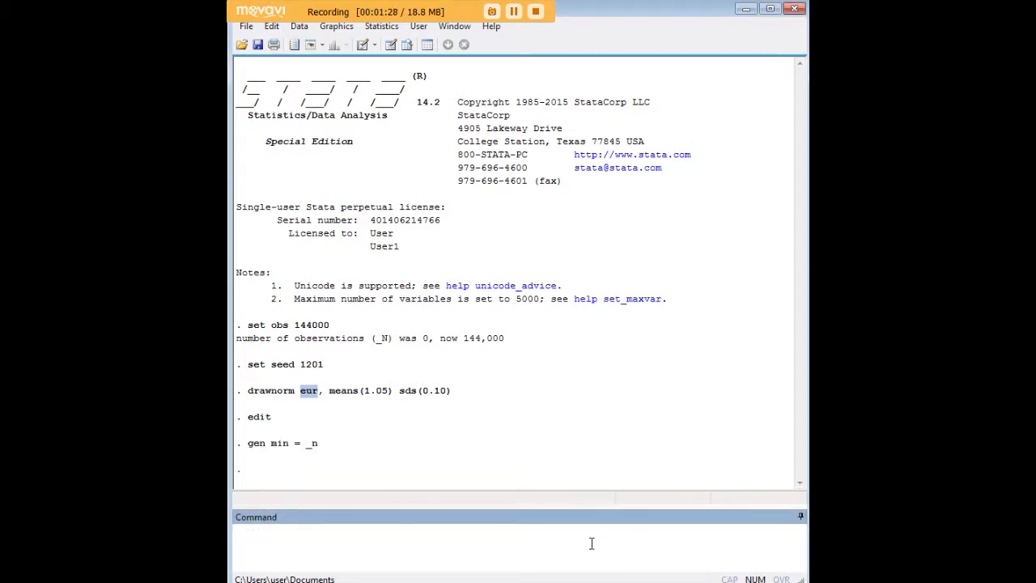
drag(270, 447, 288, 448)
double_click(312, 443)
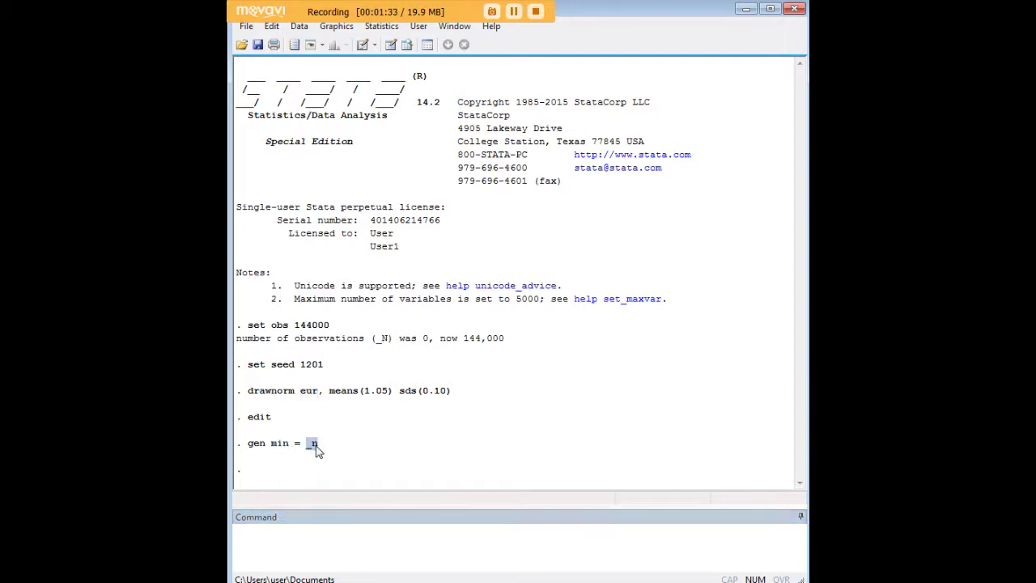
Check eur and min side by side in the Data Editor, then paste in the seq day command.
click(379, 547)
text(edit)
key(Return)
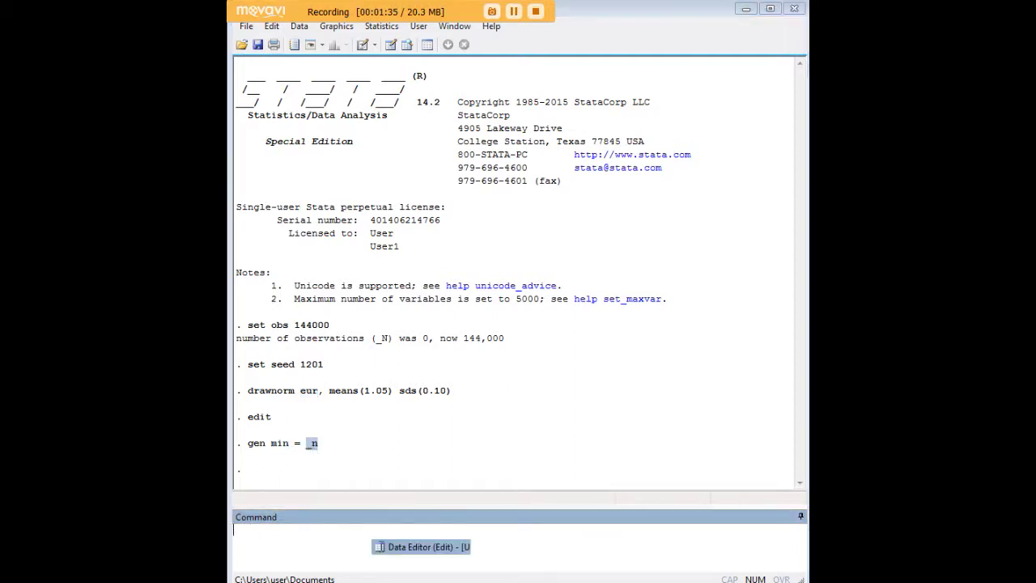
drag(650, 100, 707, 56)
click(741, 14)
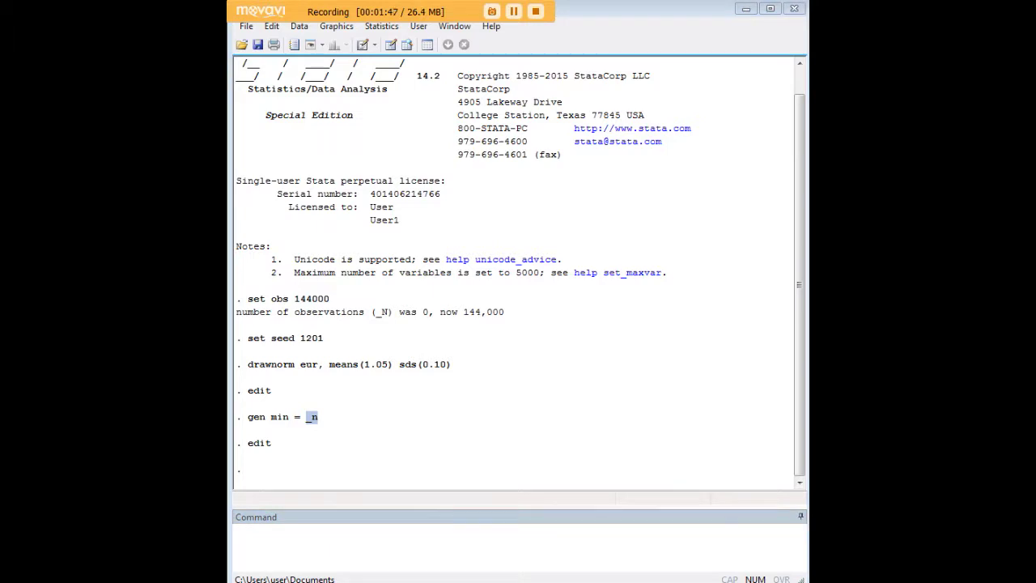
click(566, 548)
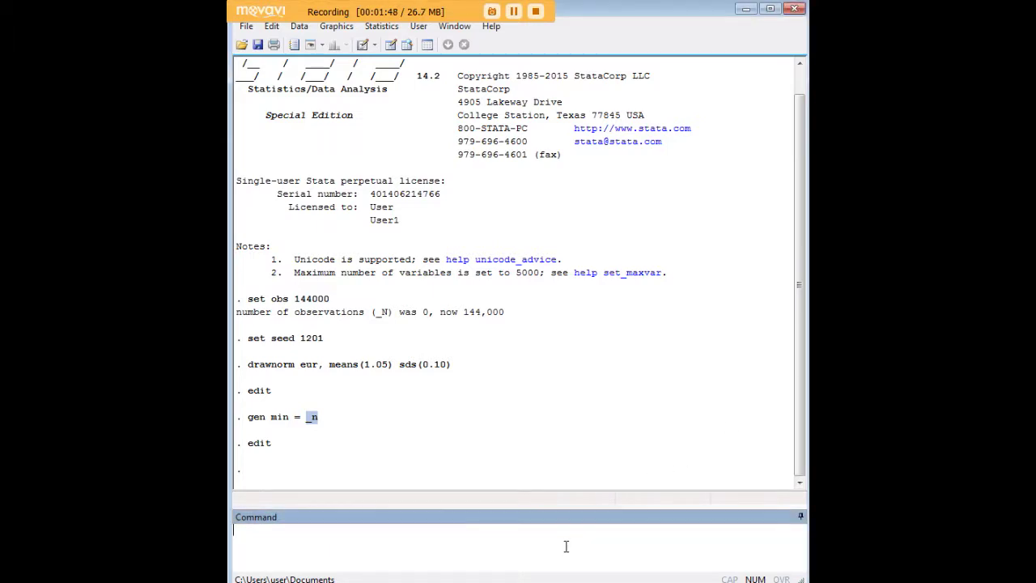
text(seq day, f(1) t(100) b(1440))
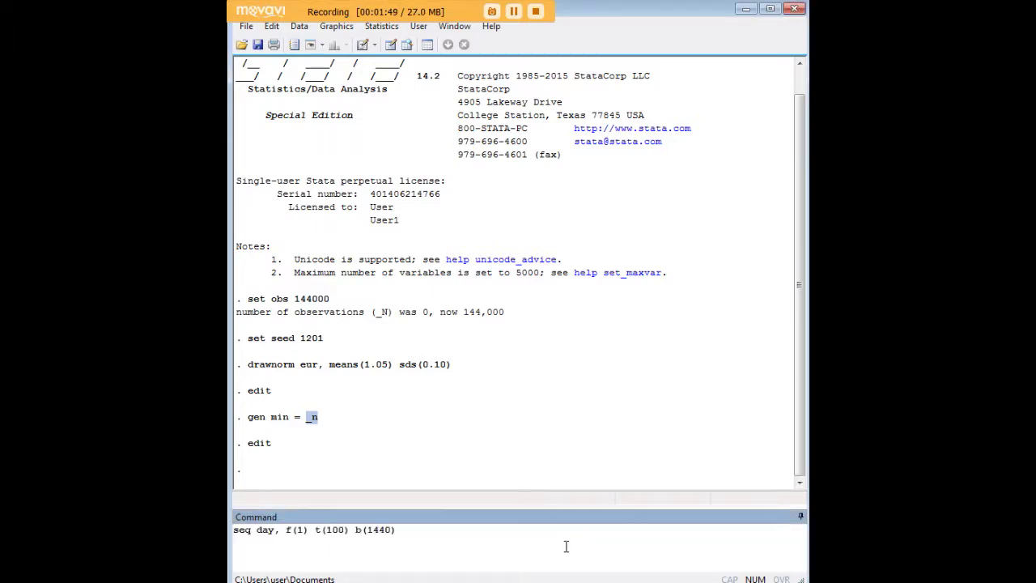
Run seq day, f(1) t(100) b(1440) to number days 1 to 100.
double_click(265, 530)
click(414, 527)
key(Return)
Scroll to the bottom of the Data Editor to confirm the last rows are day 100.
text(edit)
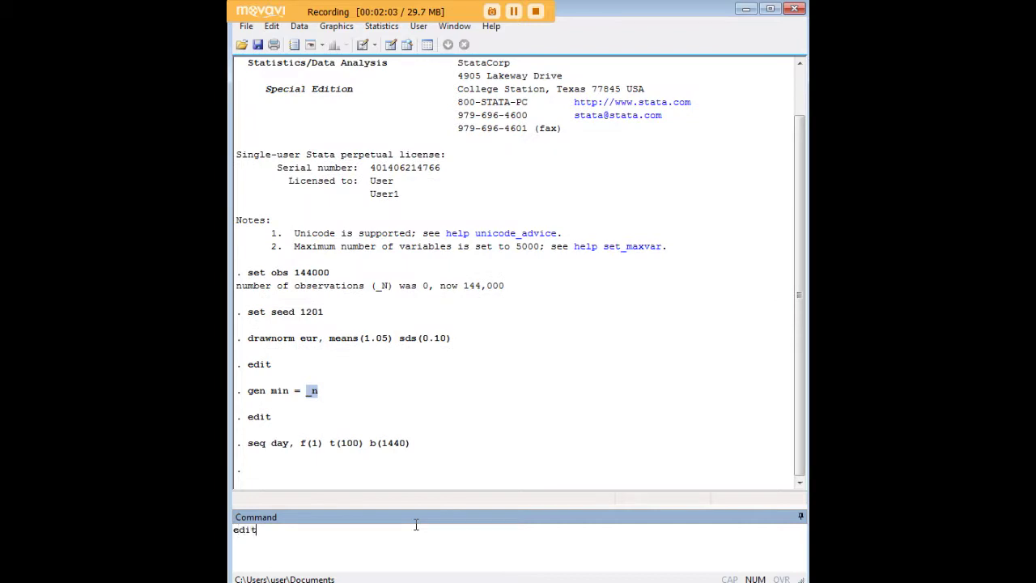
key(Return)
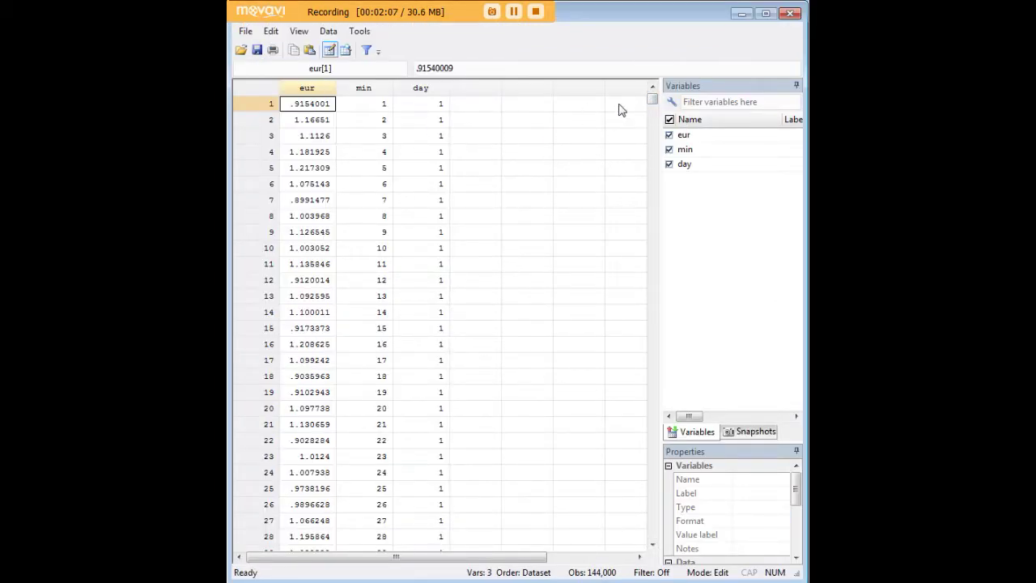
drag(652, 98, 657, 263)
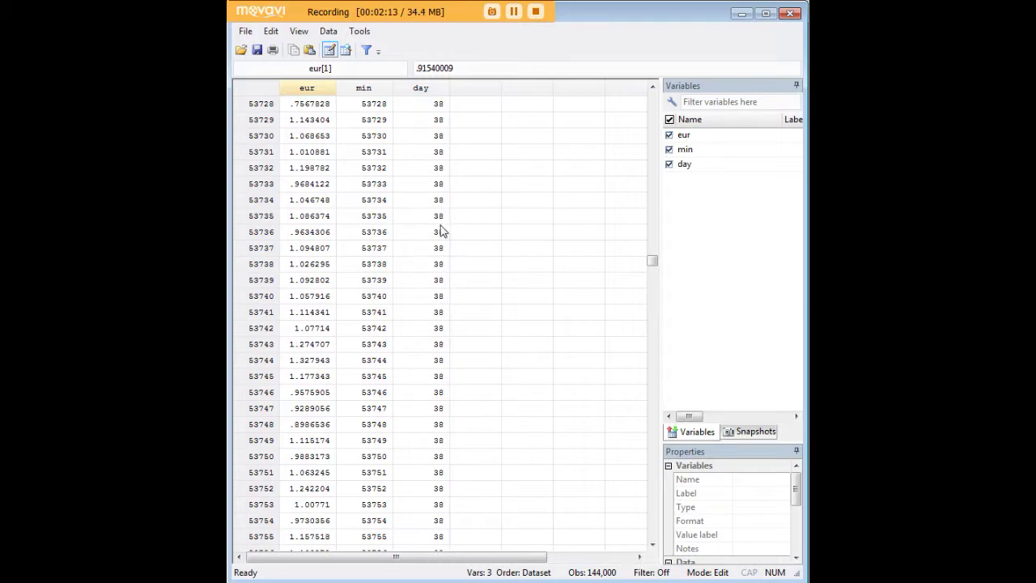
drag(655, 266, 678, 544)
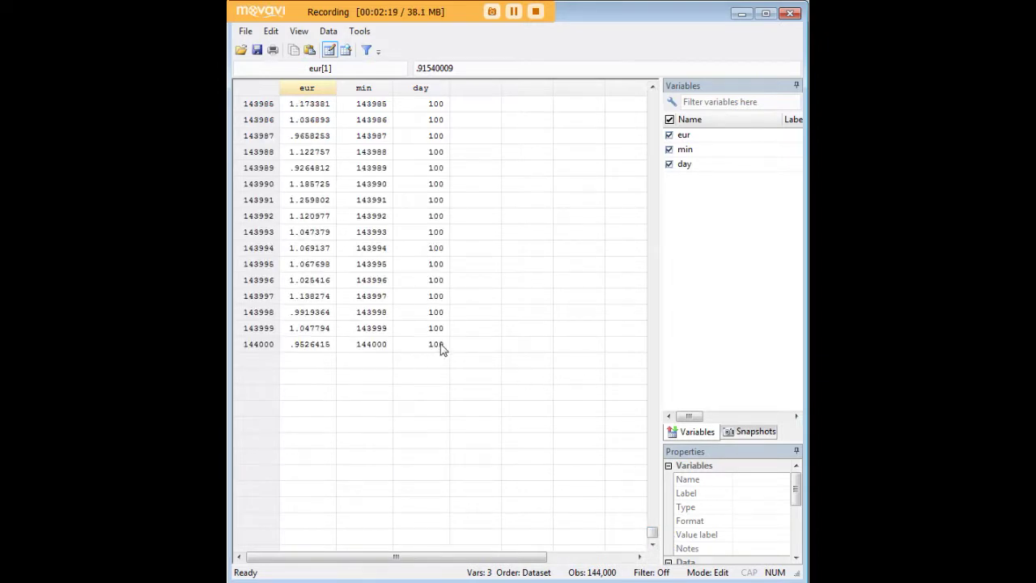
click(741, 14)
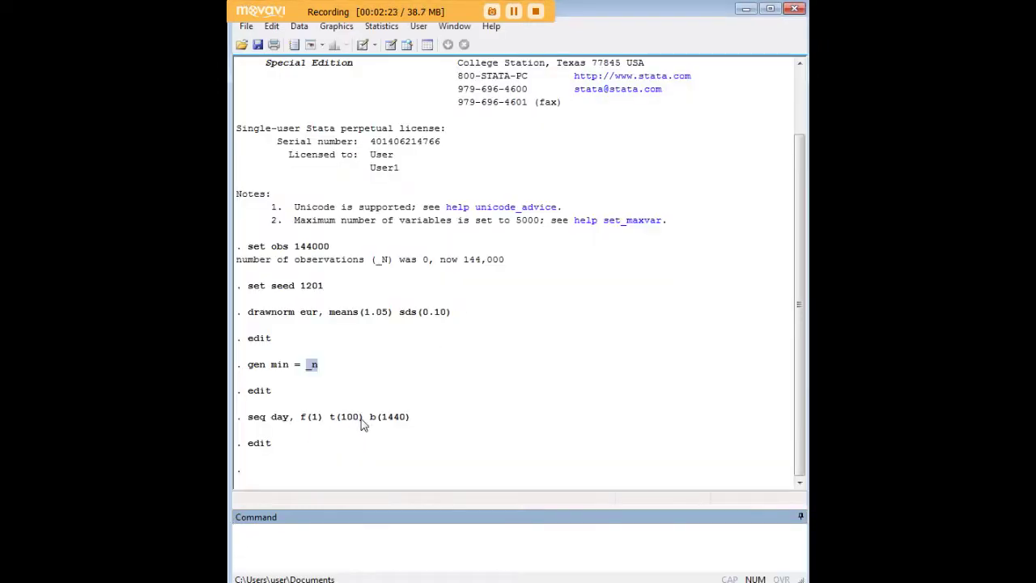
drag(363, 419, 330, 419)
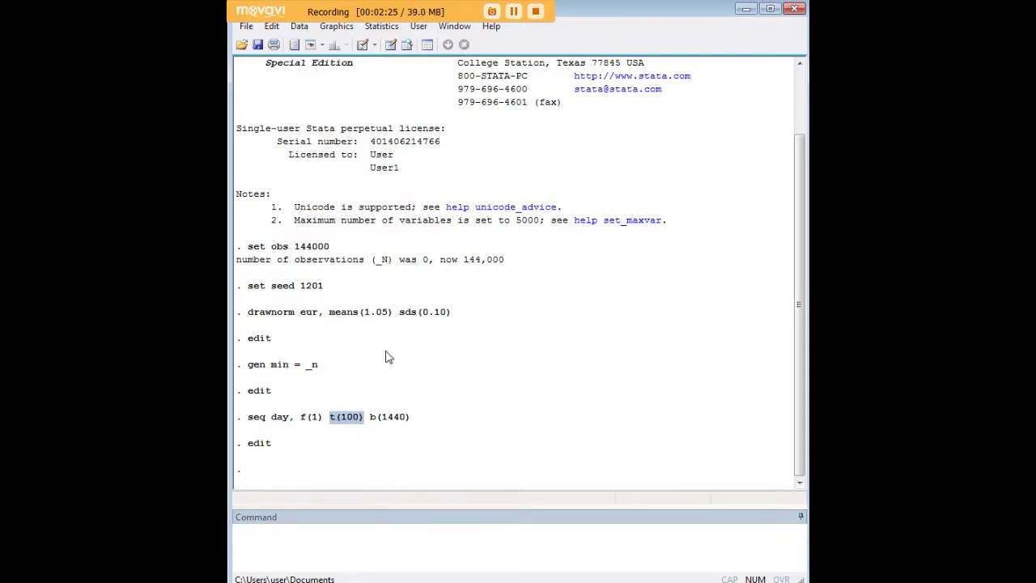
drag(330, 247, 295, 258)
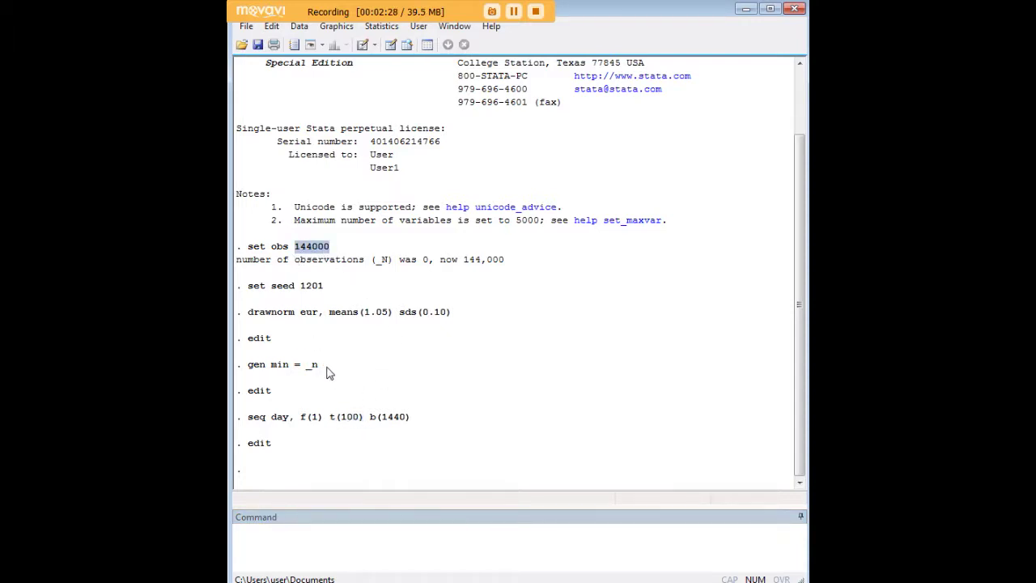
click(336, 419)
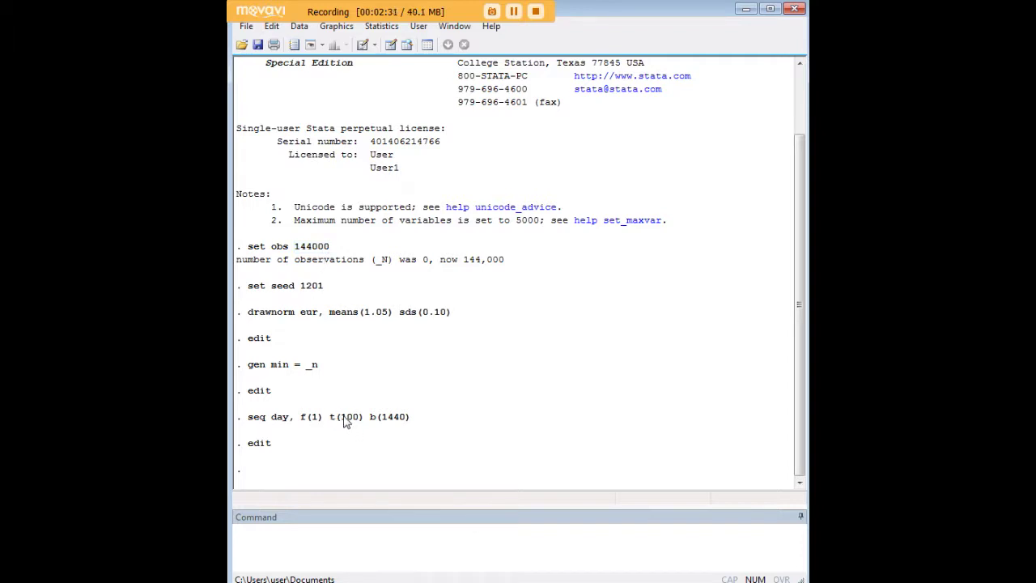
drag(341, 418, 405, 426)
click(374, 419)
click(373, 534)
text(edit)
key(Return)
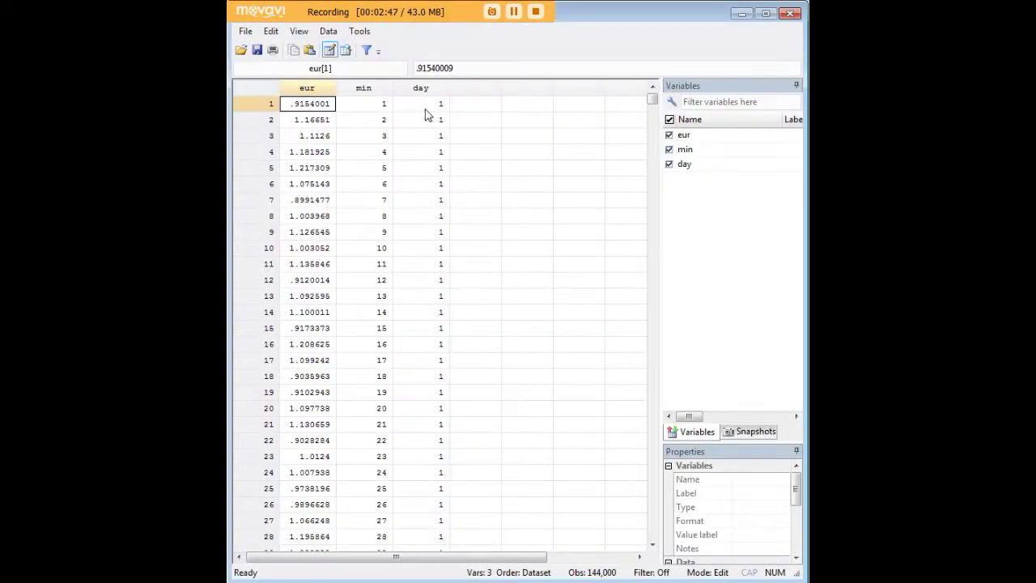
click(741, 14)
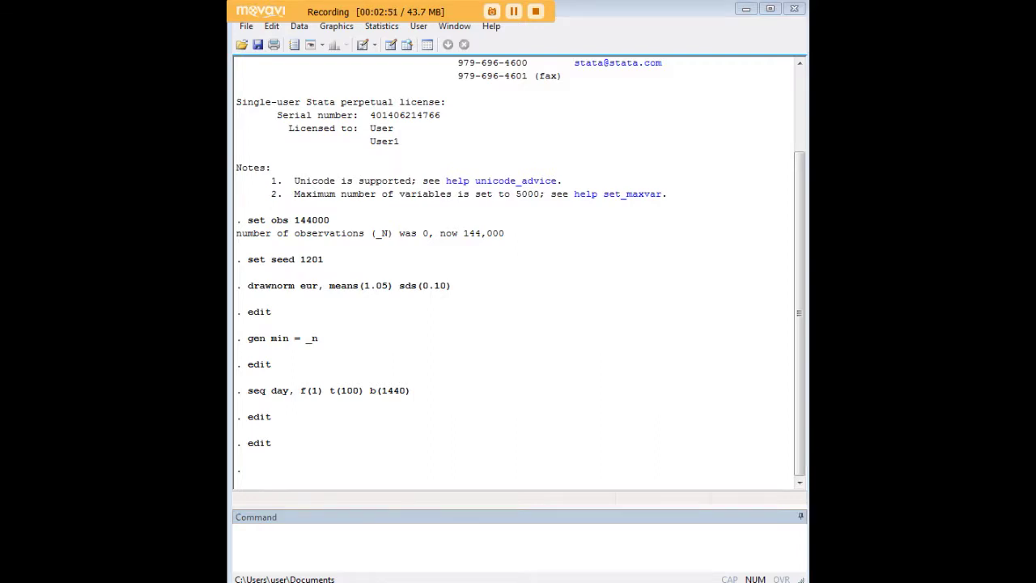
Clear the recalled command and run ssc install seq, which reports the files are up to date.
text(collapse (mean) mean=eur (sd) sd=eur, by(day))
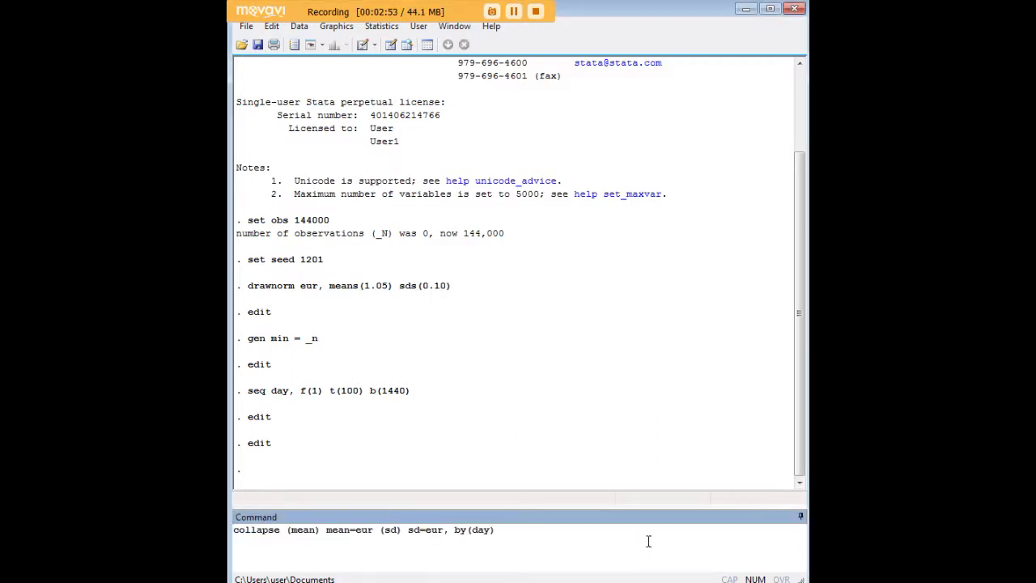
key(ctrl+a)
key(ctrl+c)
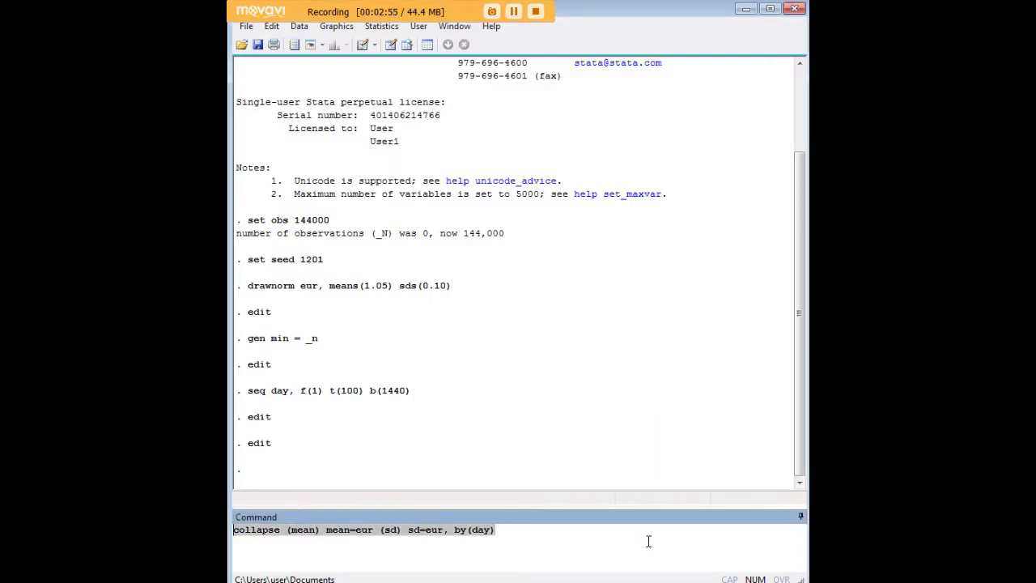
key(BackSpace)
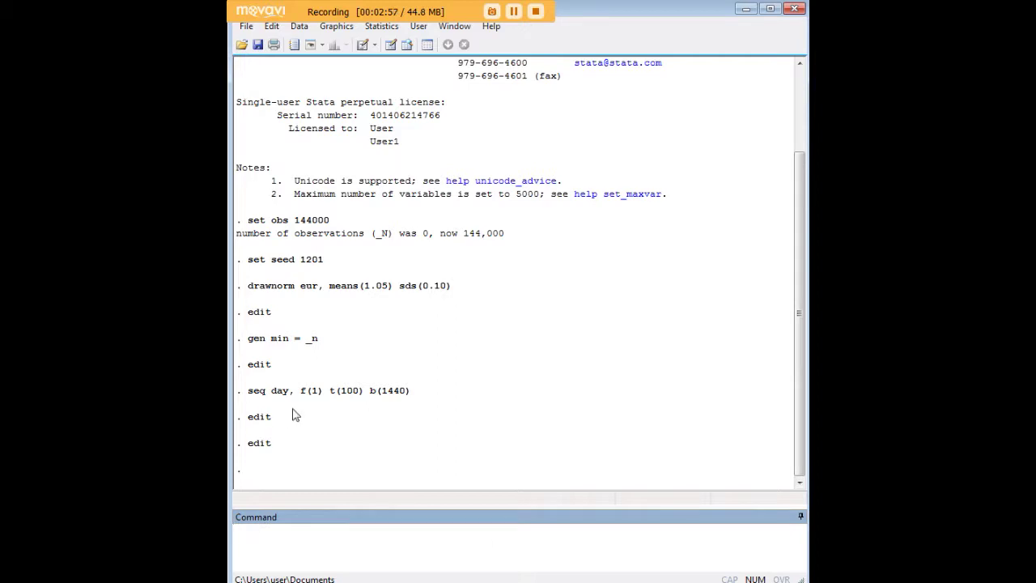
text(ssc install seq)
key(Return)
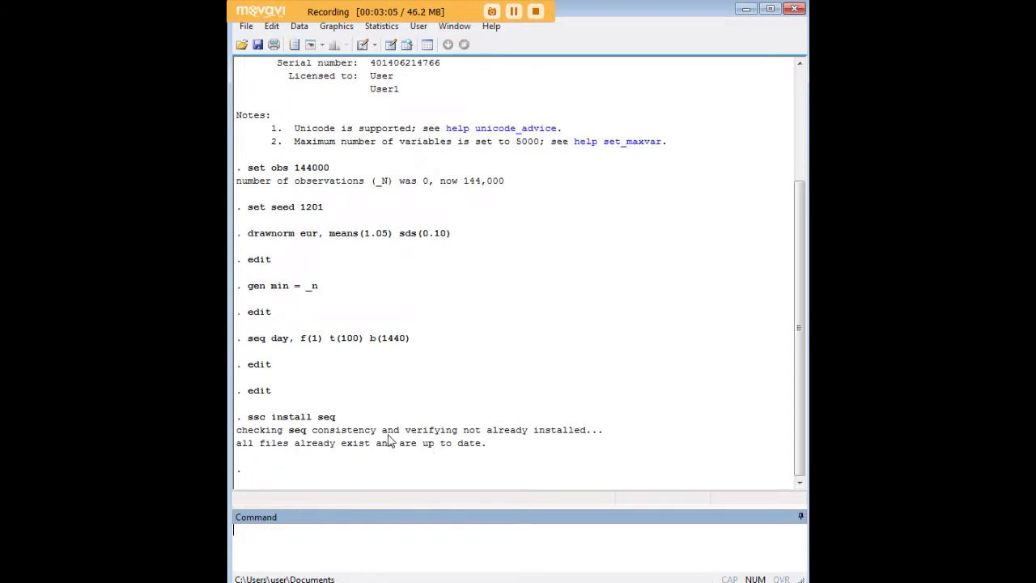
drag(339, 417, 254, 423)
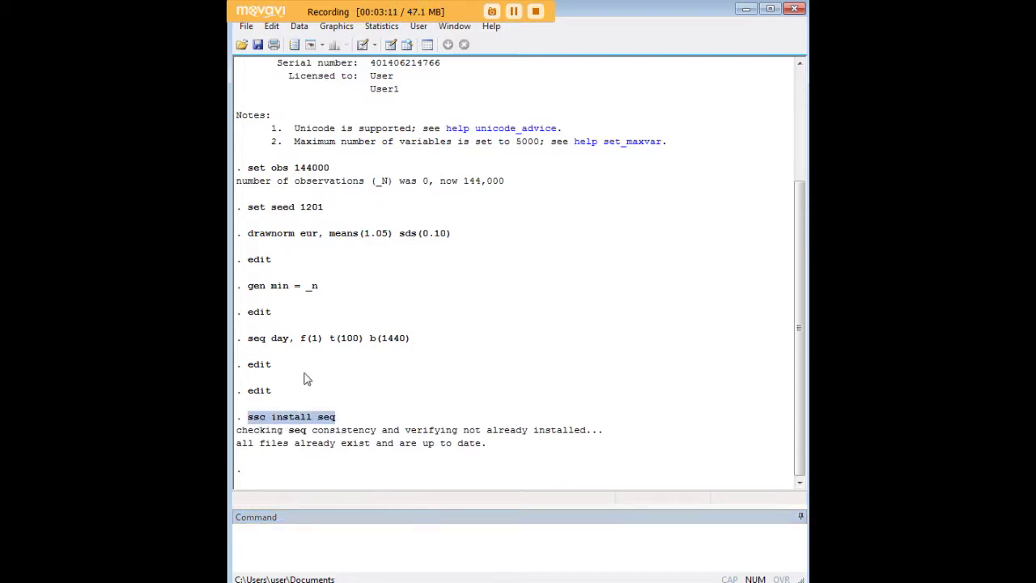
Recall collapse (mean) mean=eur (sd) sd=eur, by(day), review each part, then delete it.
click(395, 537)
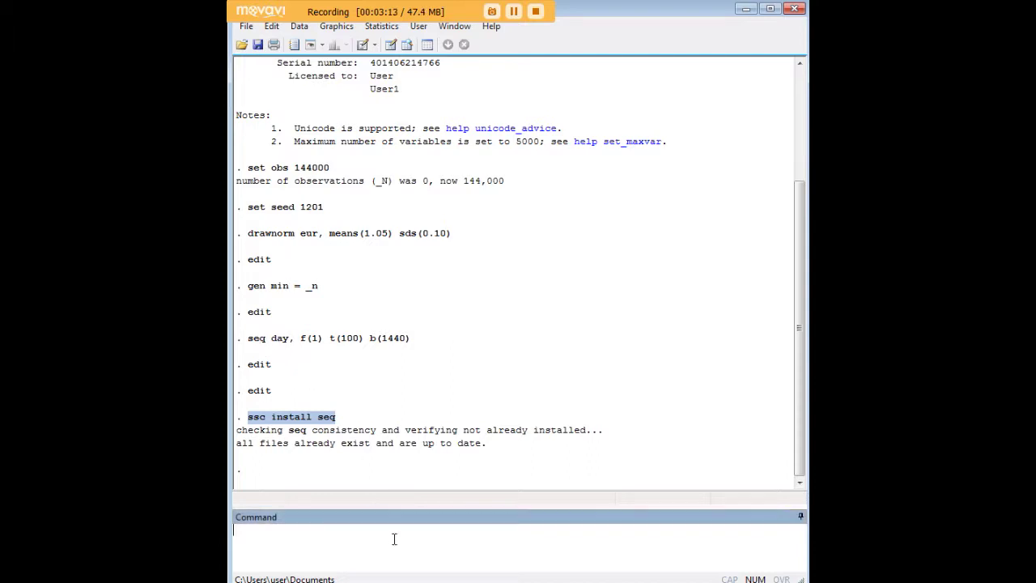
key(ctrl+v)
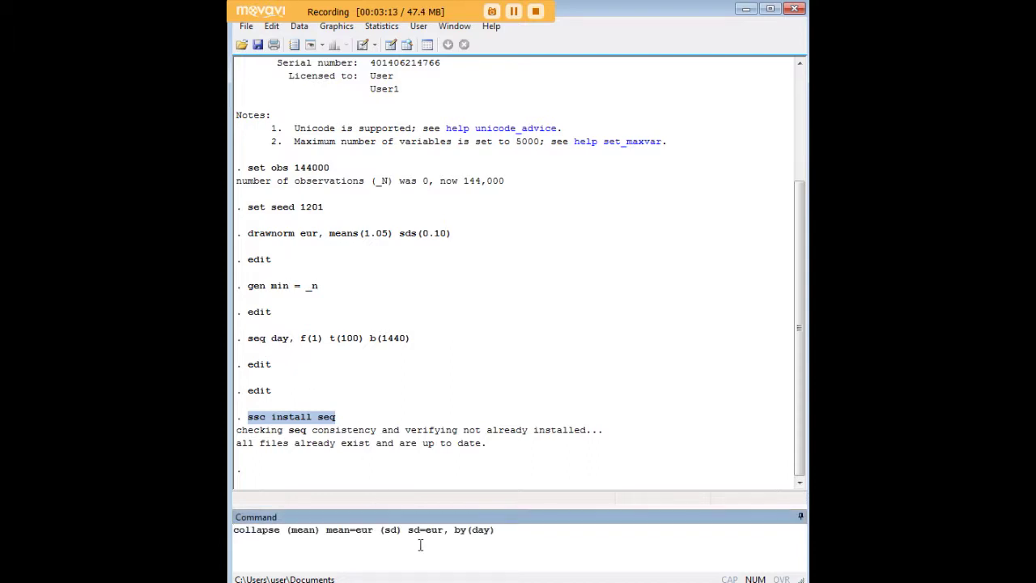
click(280, 530)
double_click(280, 531)
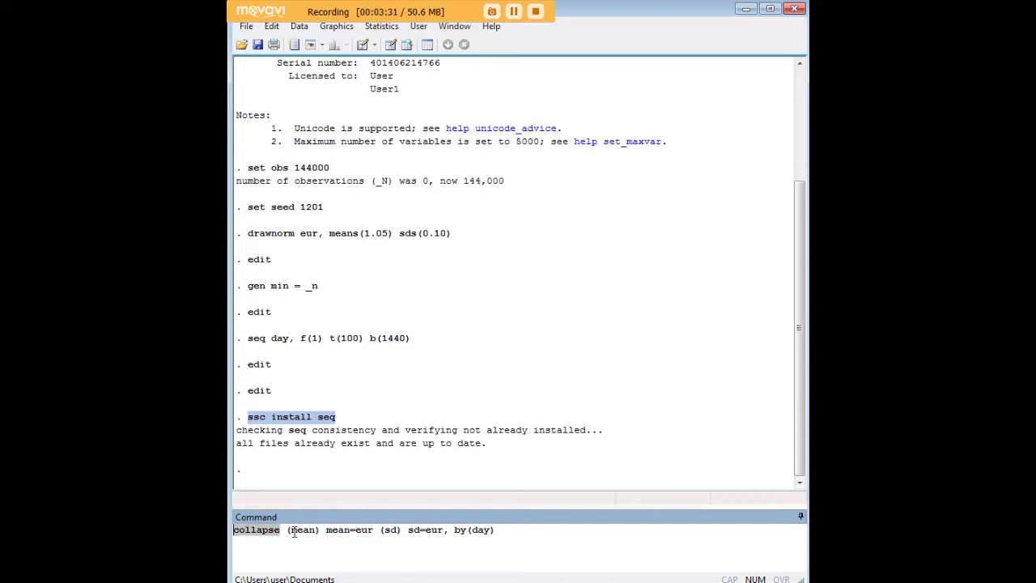
drag(326, 531, 353, 534)
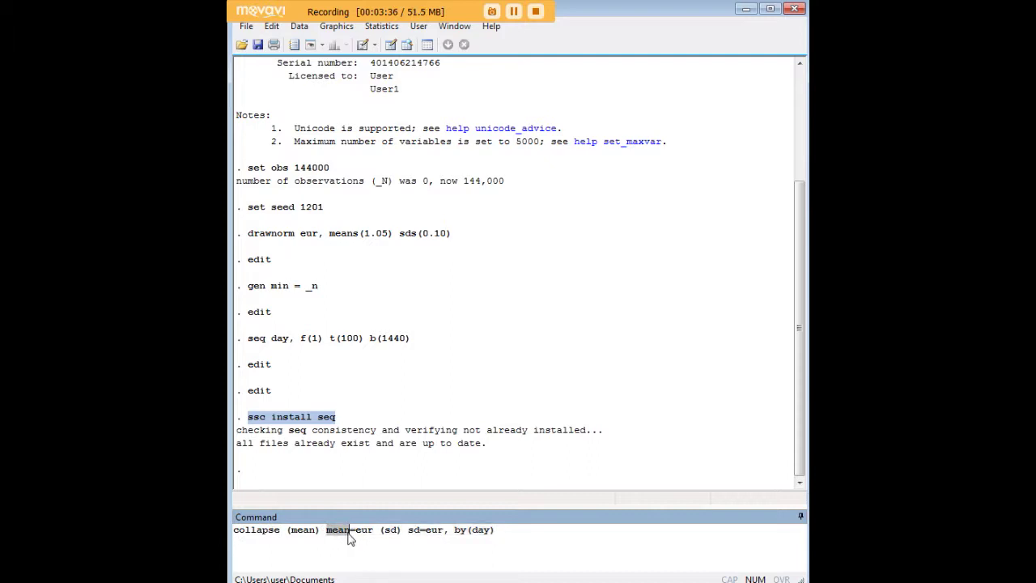
click(349, 530)
drag(372, 530, 354, 531)
click(354, 531)
drag(380, 531, 402, 531)
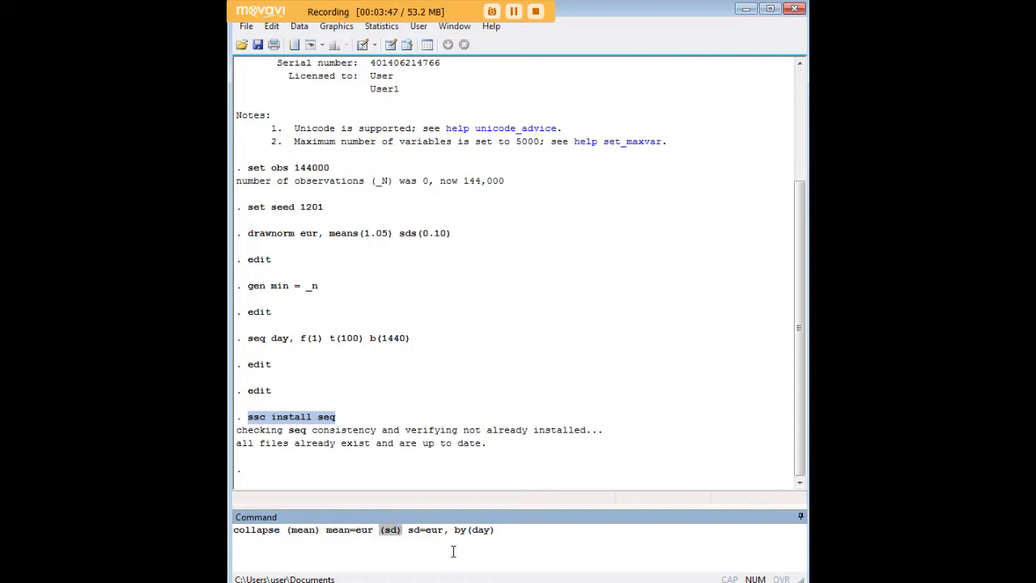
click(407, 530)
drag(407, 530, 421, 531)
drag(443, 530, 425, 531)
drag(442, 530, 491, 534)
triple_click(492, 532)
key(ctrl+c)
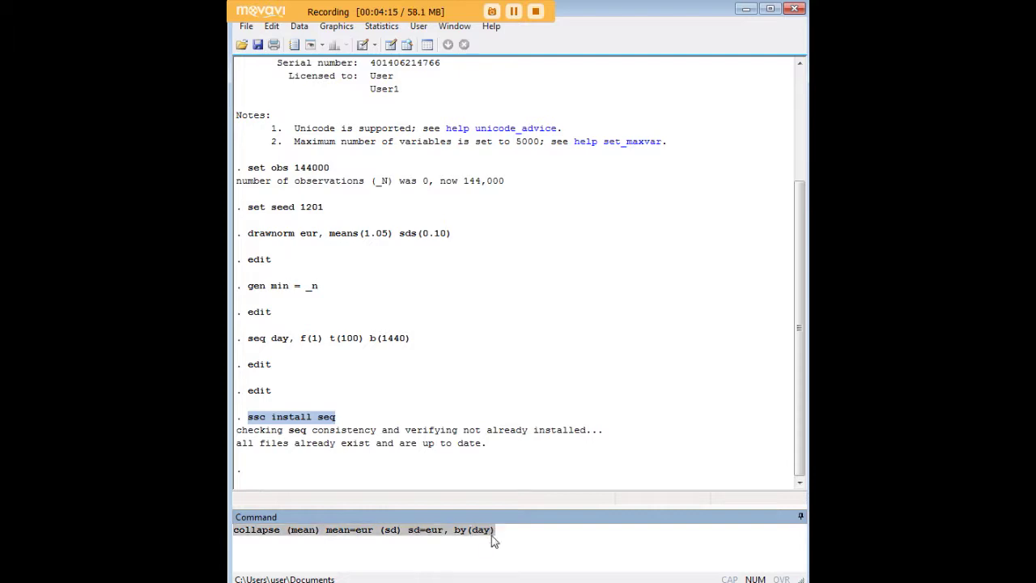
key(BackSpace)
Open the Data Editor with edit and scroll through the eur, min and day values.
text(edit)
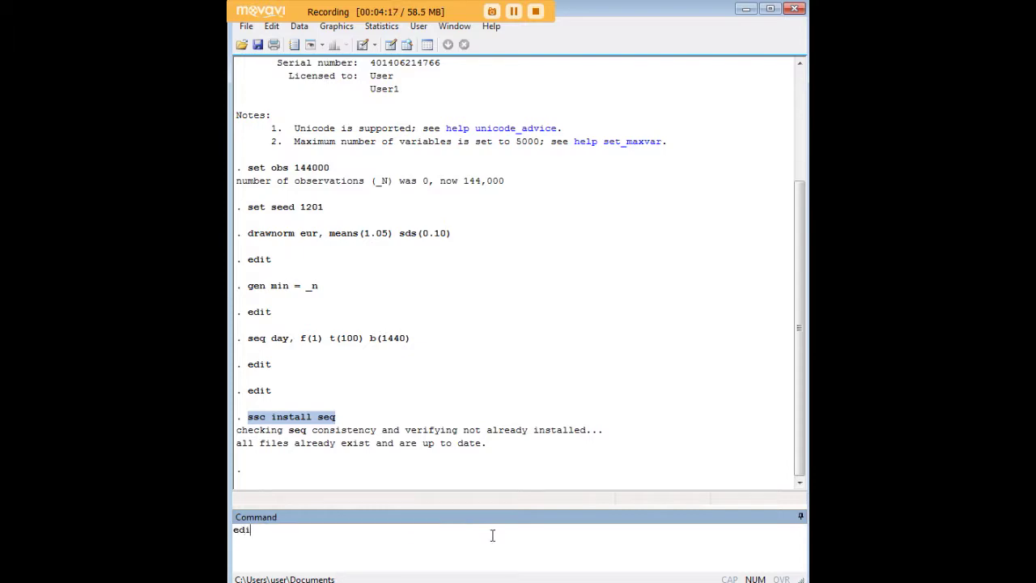
key(Return)
scroll(435, 234, down, 13)
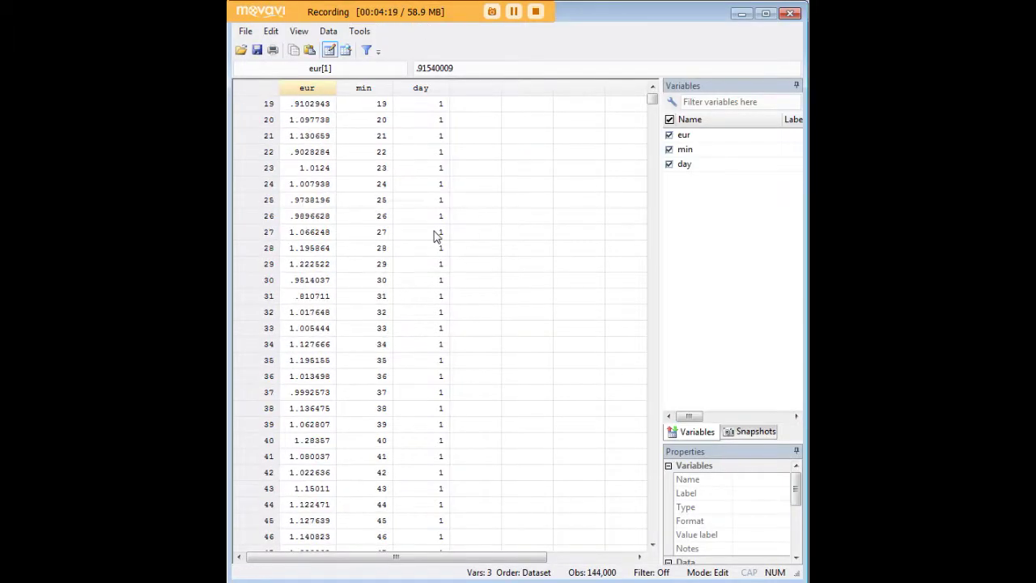
scroll(434, 234, up, 12)
scroll(437, 235, down, 17)
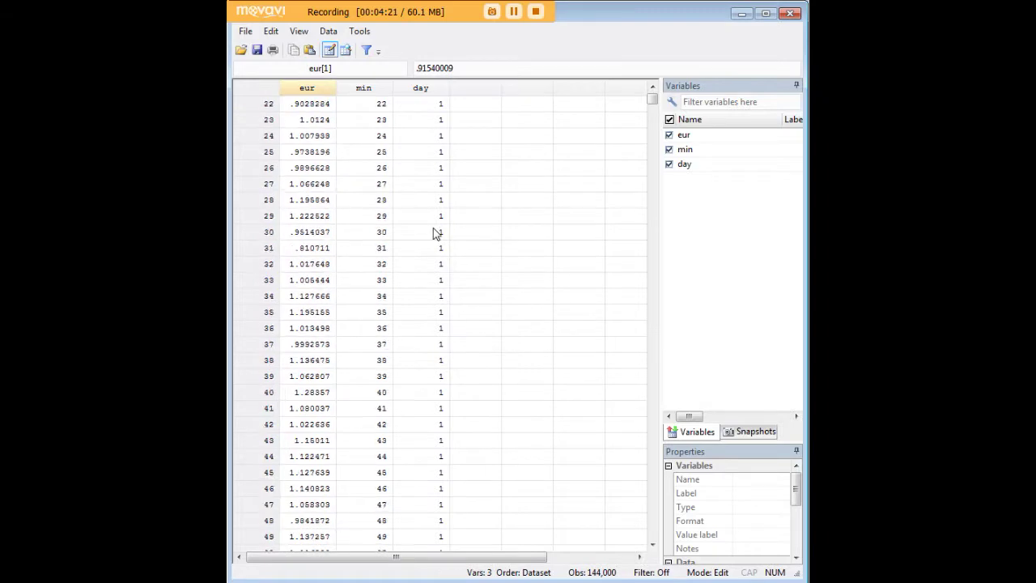
scroll(437, 235, down, 5)
click(417, 220)
Inspect the eur values in rows 196, 208 and 224, then minimize the Data Editor.
scroll(429, 275, down, 12)
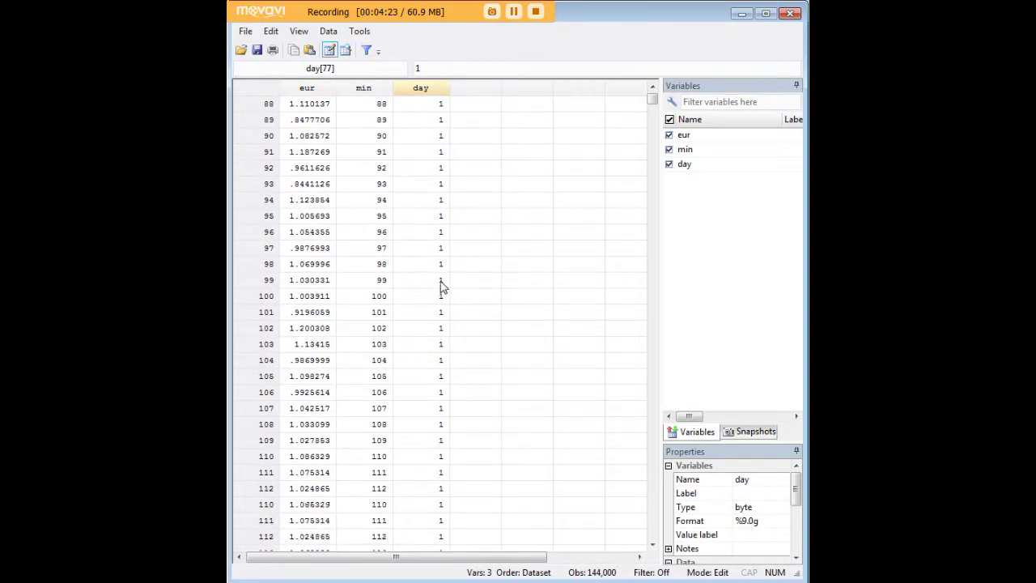
scroll(421, 291, down, 20)
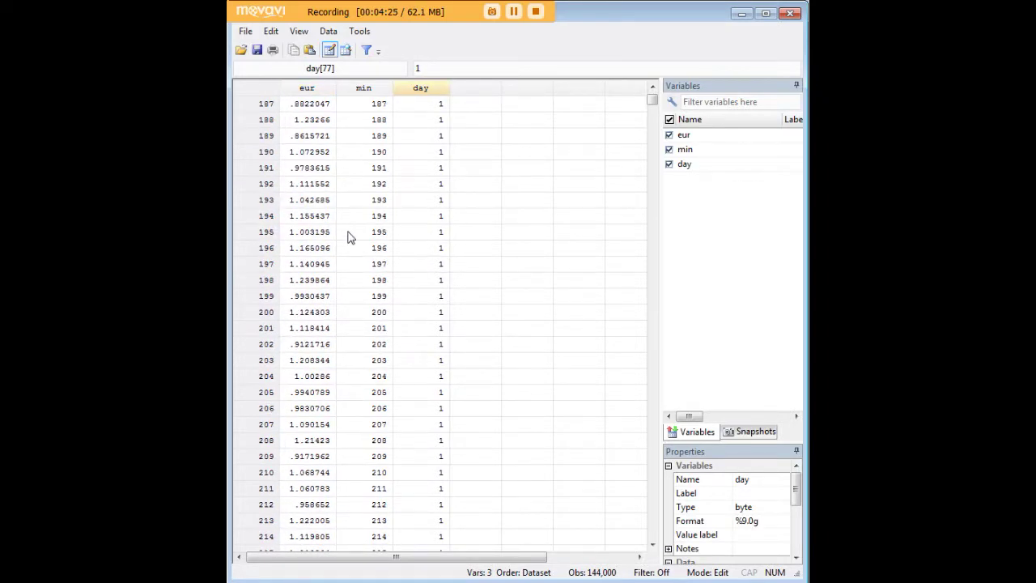
click(314, 248)
scroll(317, 296, down, 4)
click(309, 249)
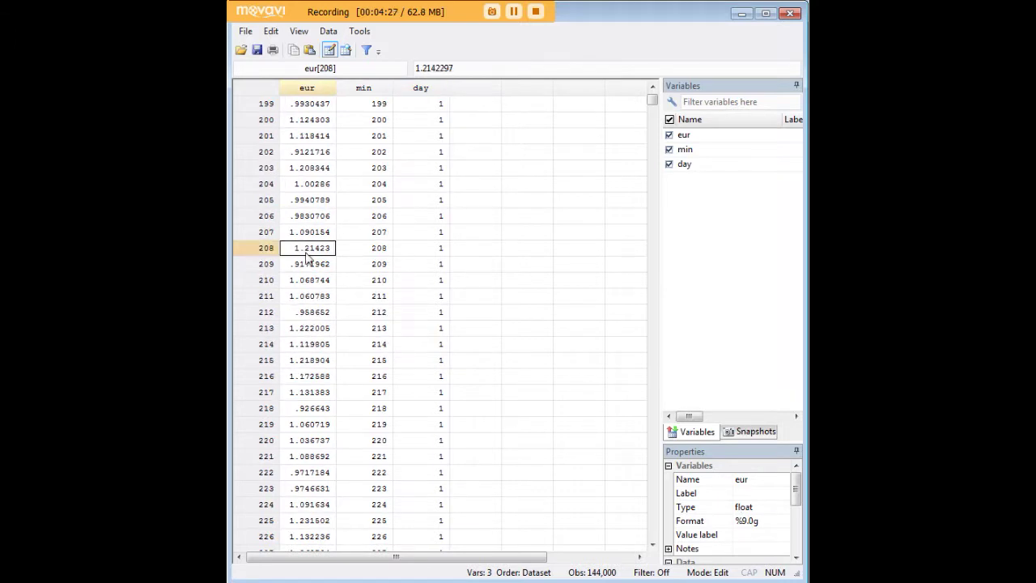
scroll(305, 259, down, 5)
click(305, 266)
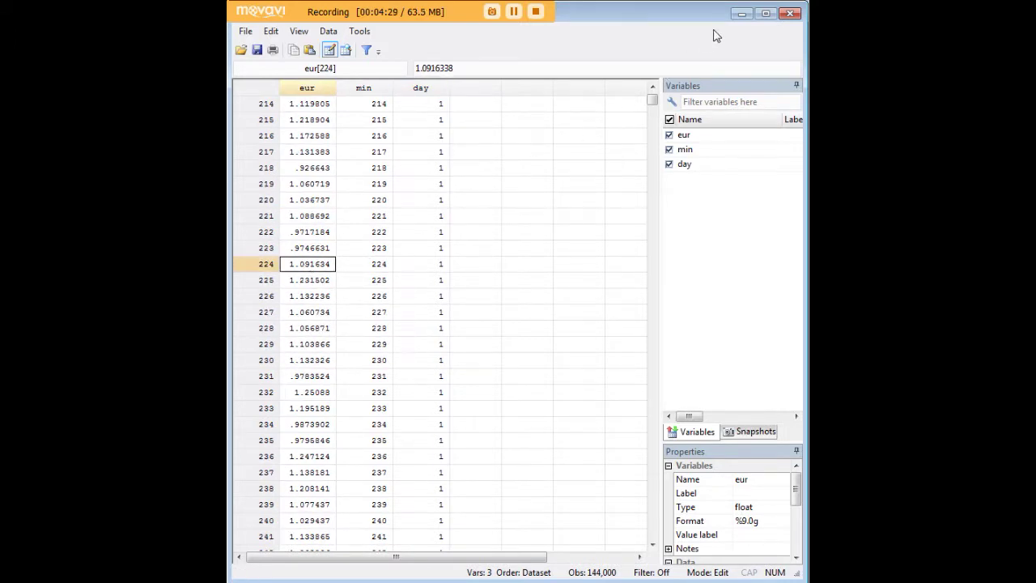
click(738, 15)
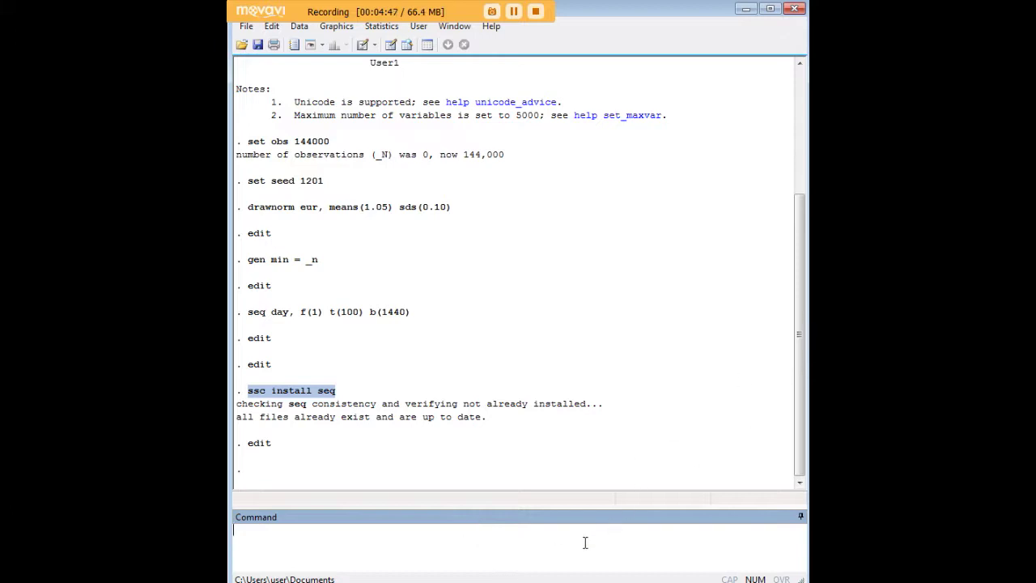
Run collapse (mean) mean=eur (sd) sd=eur, by(day) to get 100 daily rows.
key(ctrl+v)
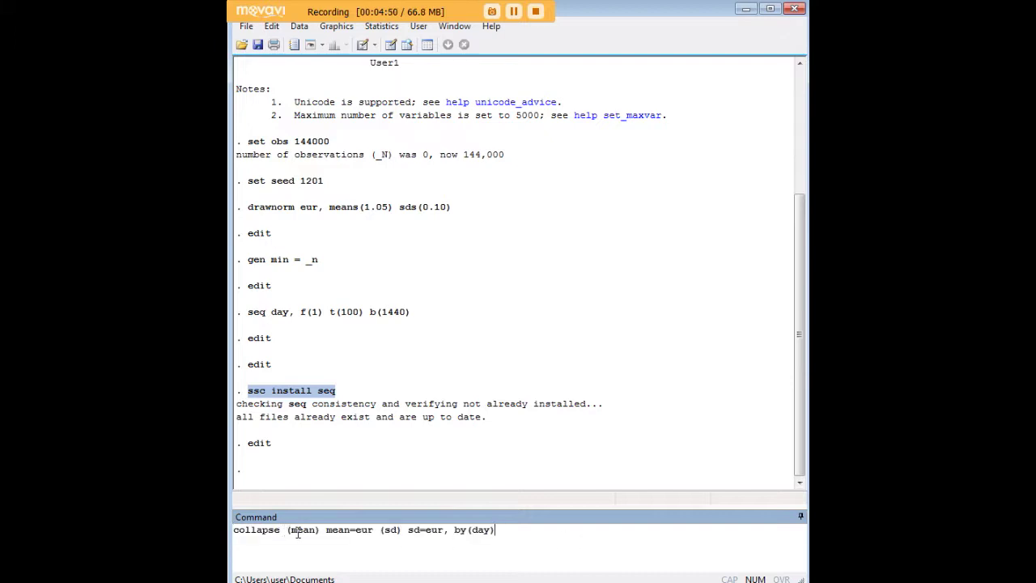
drag(326, 530, 348, 530)
drag(516, 532, 234, 530)
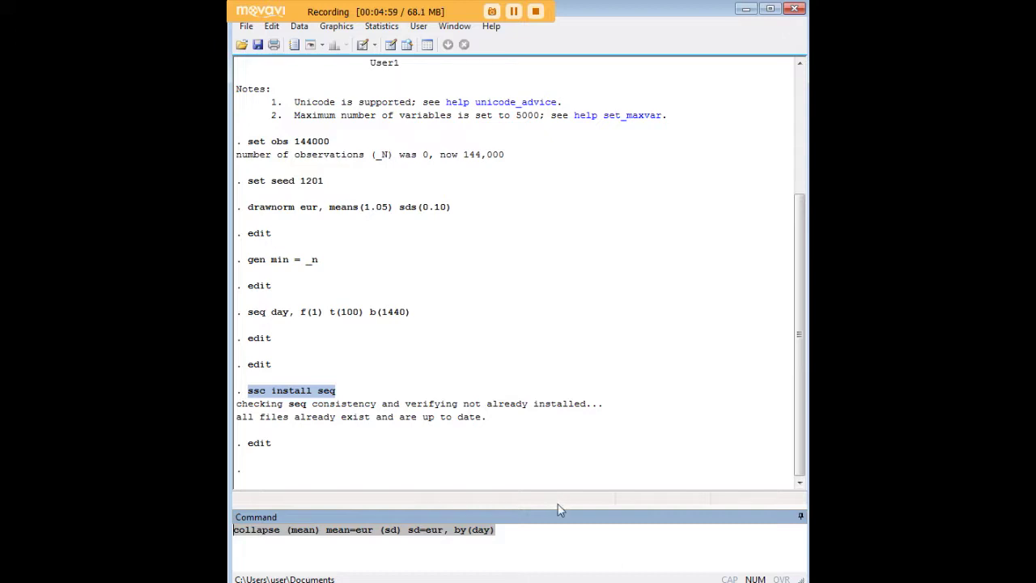
click(528, 533)
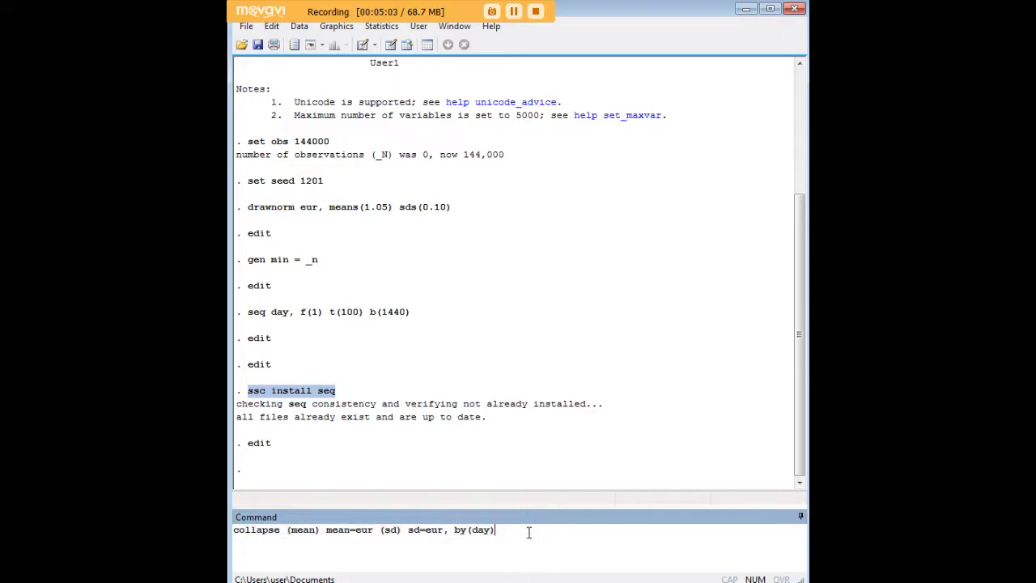
key(Return)
text(edit)
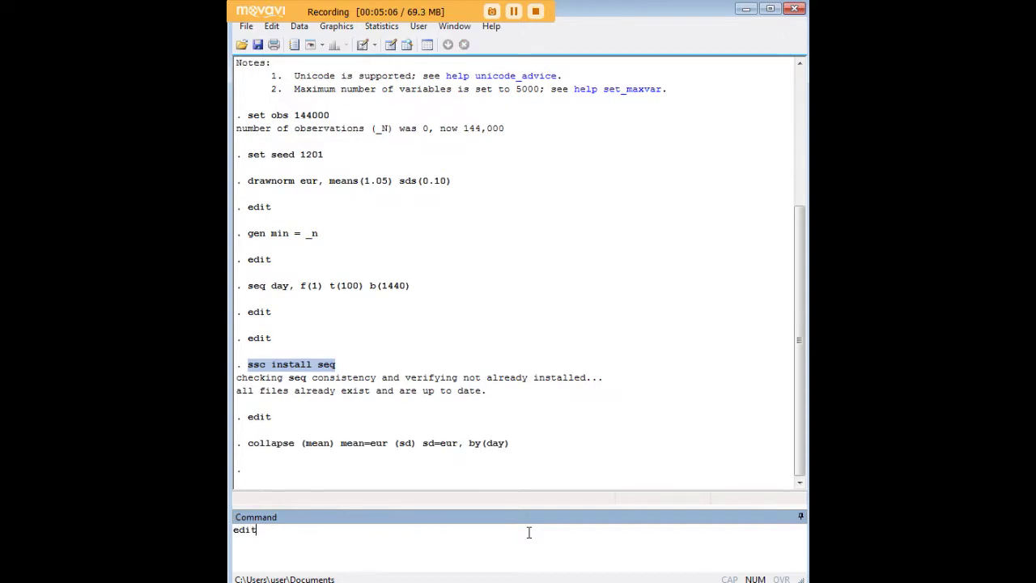
key(Return)
scroll(533, 198, up, 10)
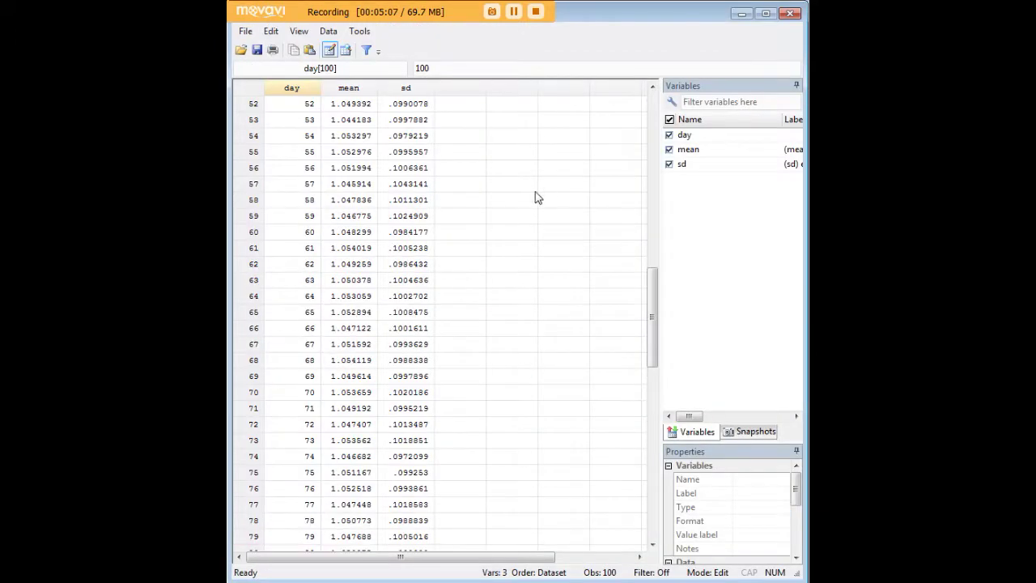
drag(655, 278, 652, 433)
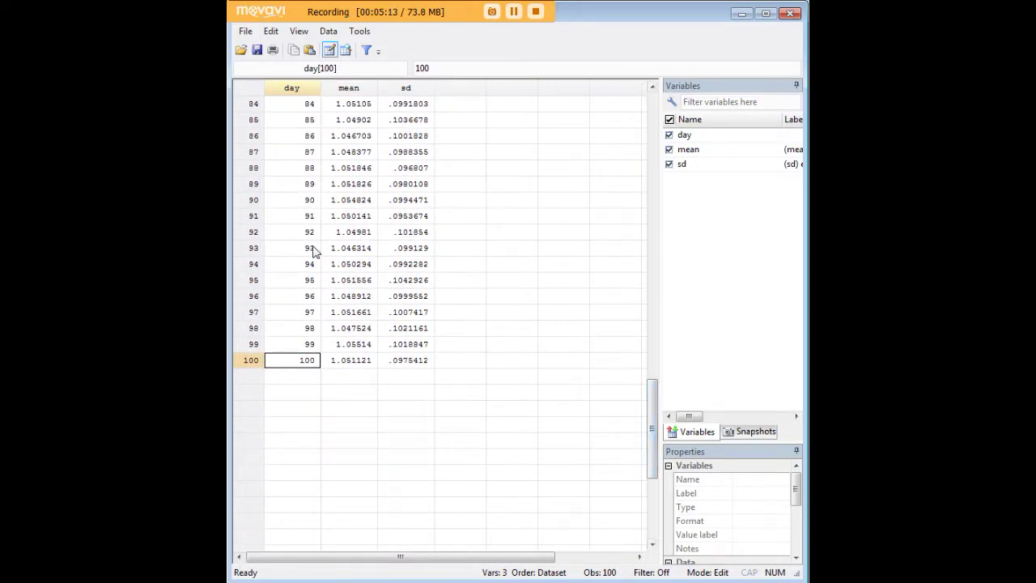
click(313, 361)
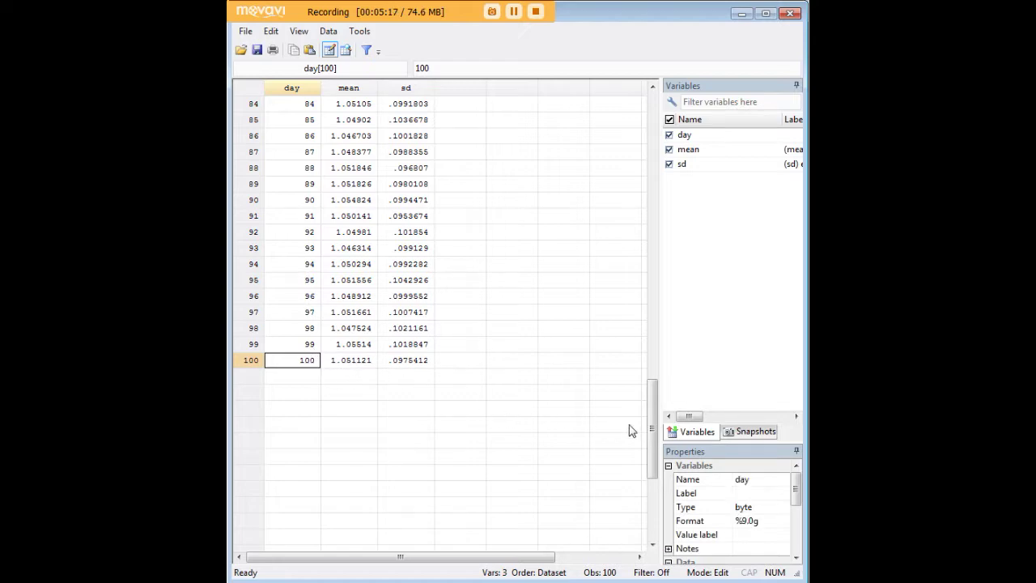
drag(653, 441, 620, 144)
click(309, 105)
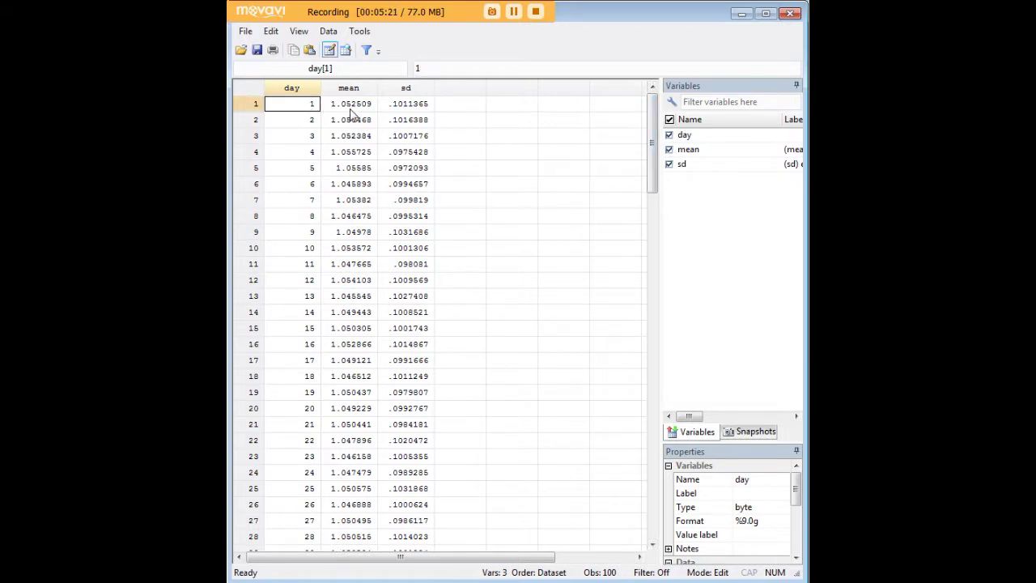
click(357, 105)
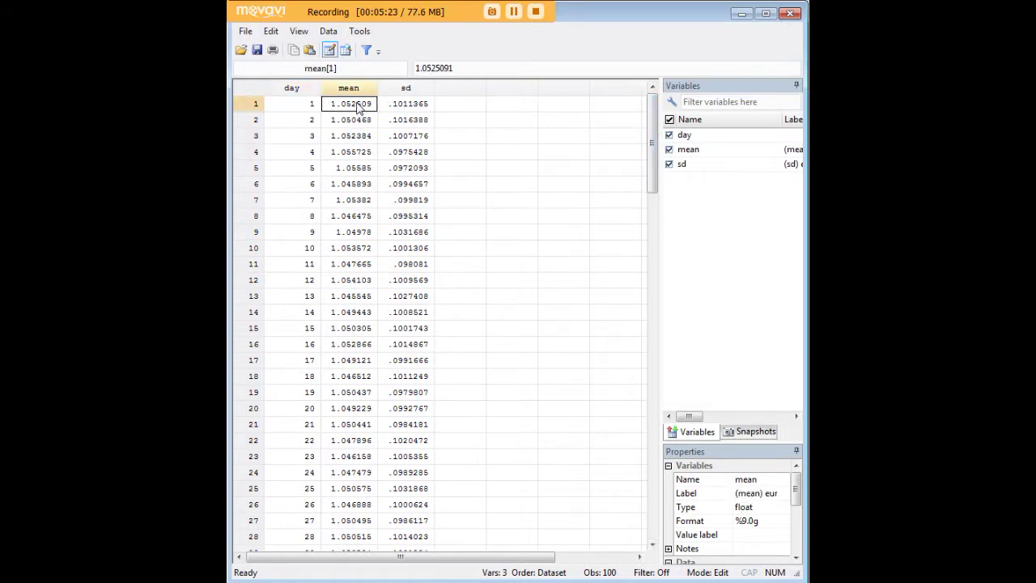
click(398, 111)
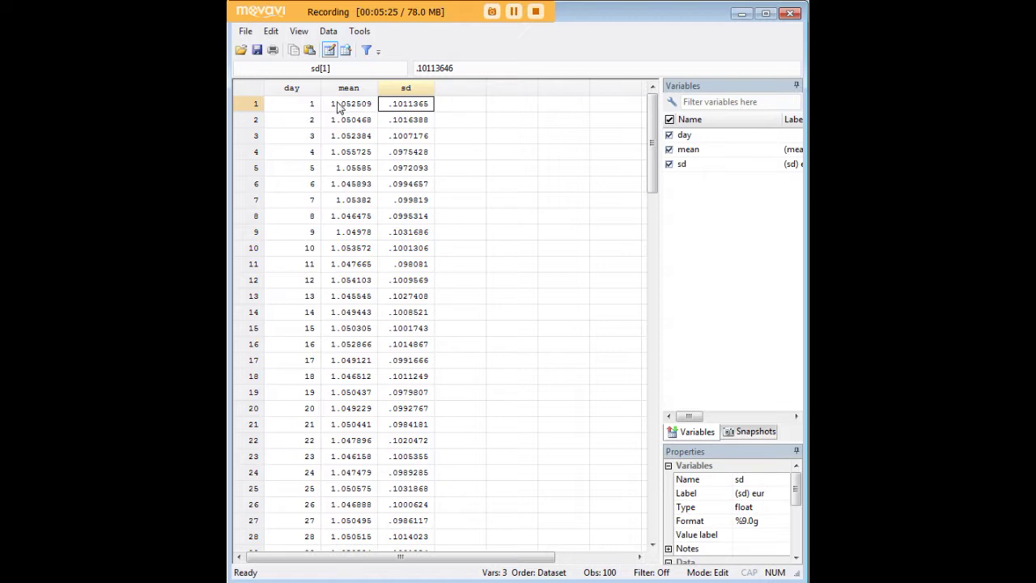
click(256, 108)
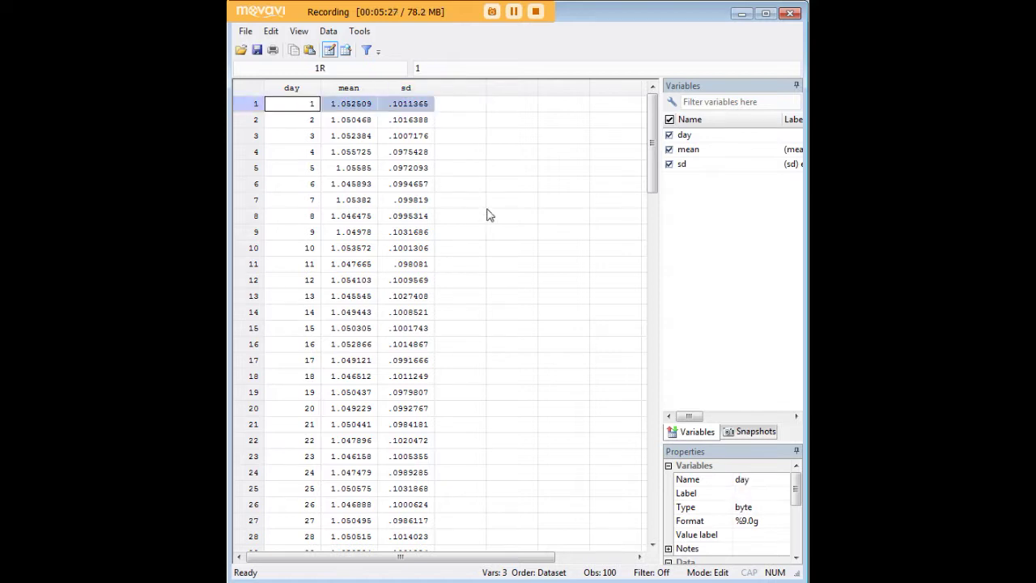
click(362, 110)
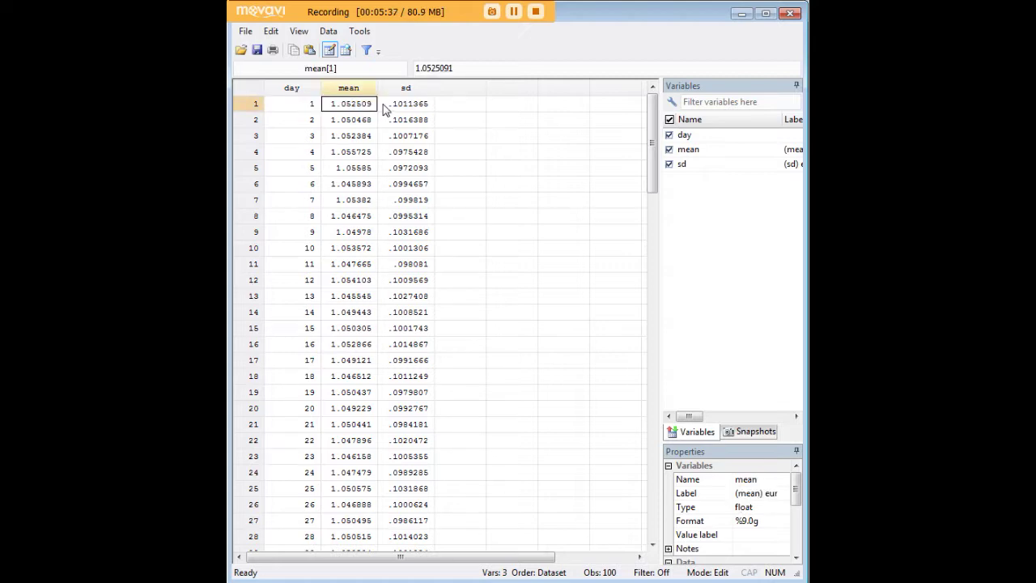
click(393, 110)
scroll(510, 326, down, 6)
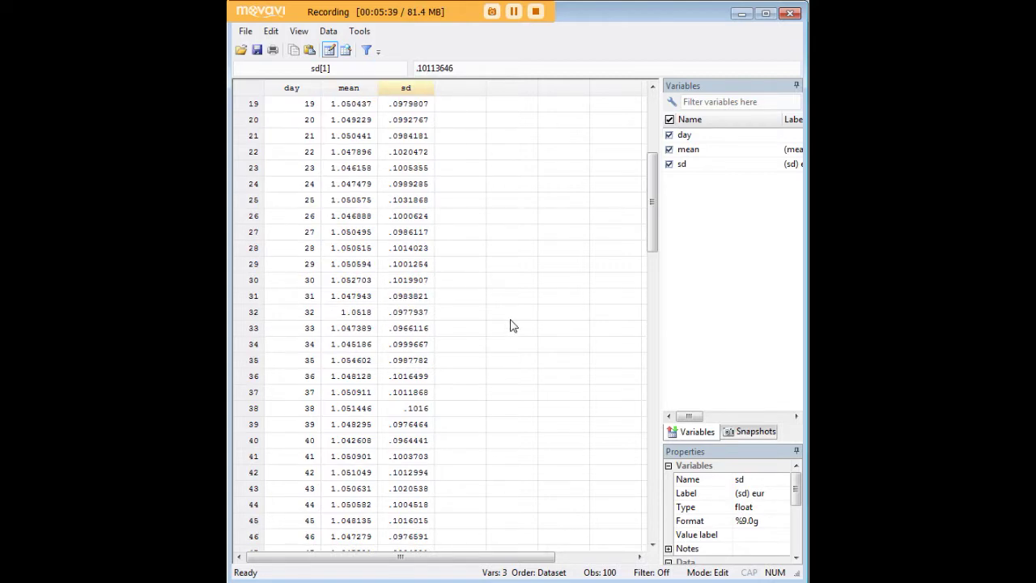
scroll(510, 325, down, 20)
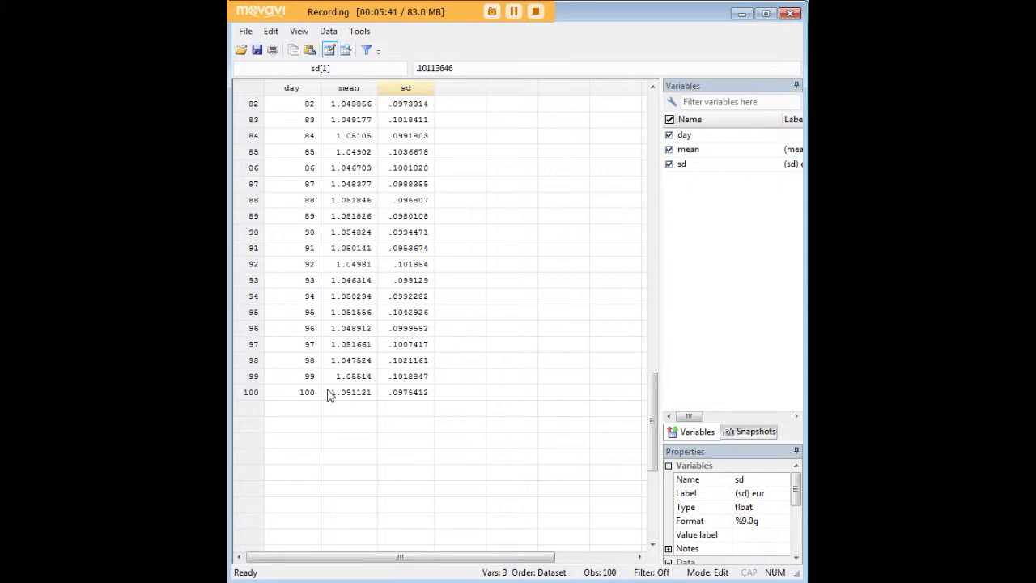
click(332, 394)
scroll(496, 351, up, 20)
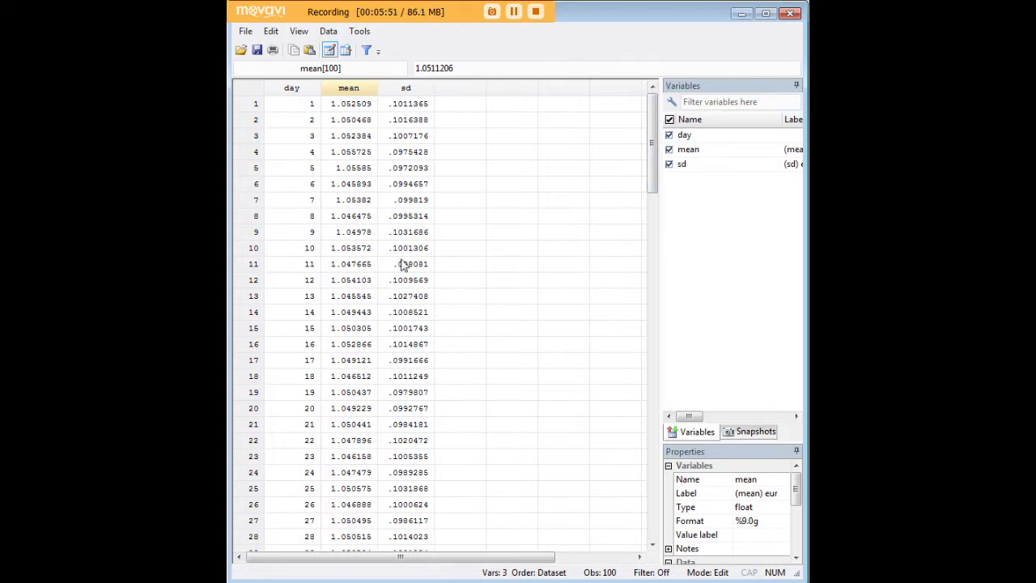
click(315, 204)
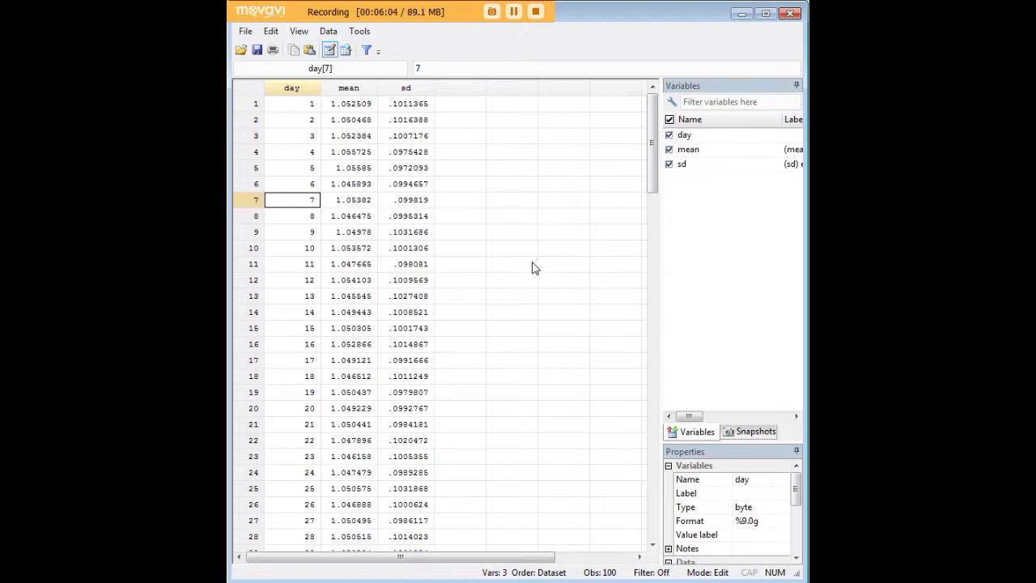
click(308, 104)
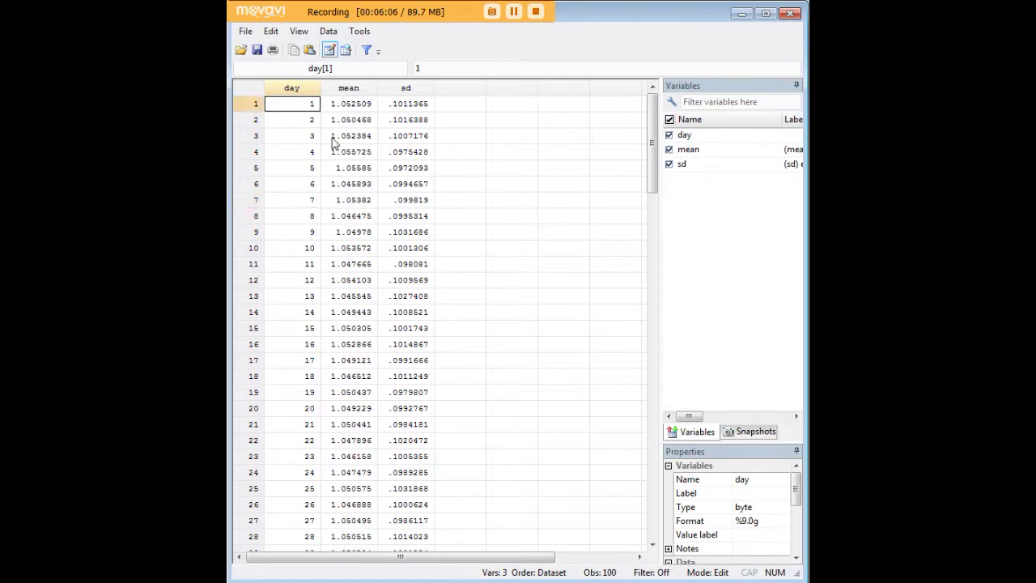
click(741, 14)
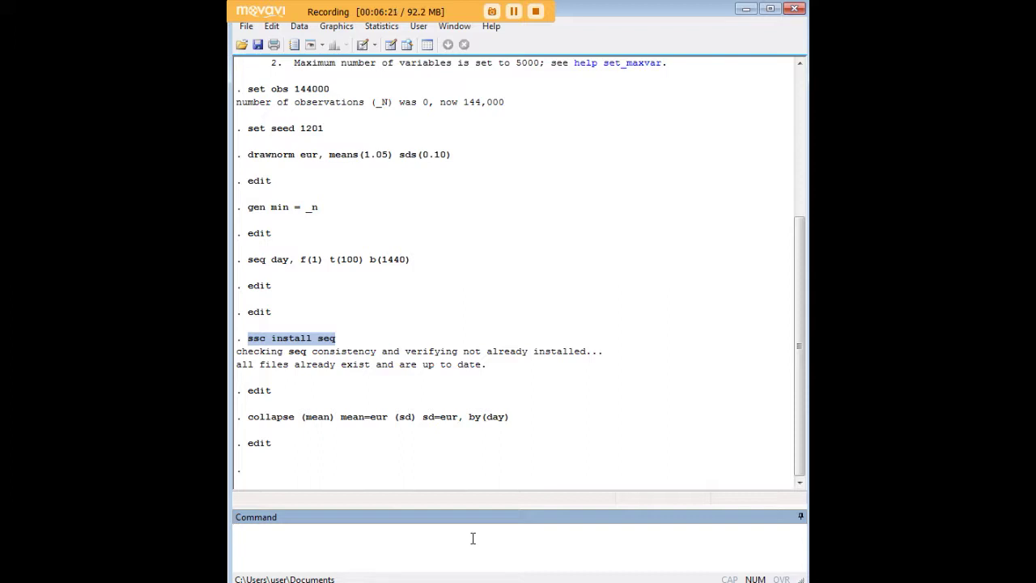
drag(515, 417, 250, 427)
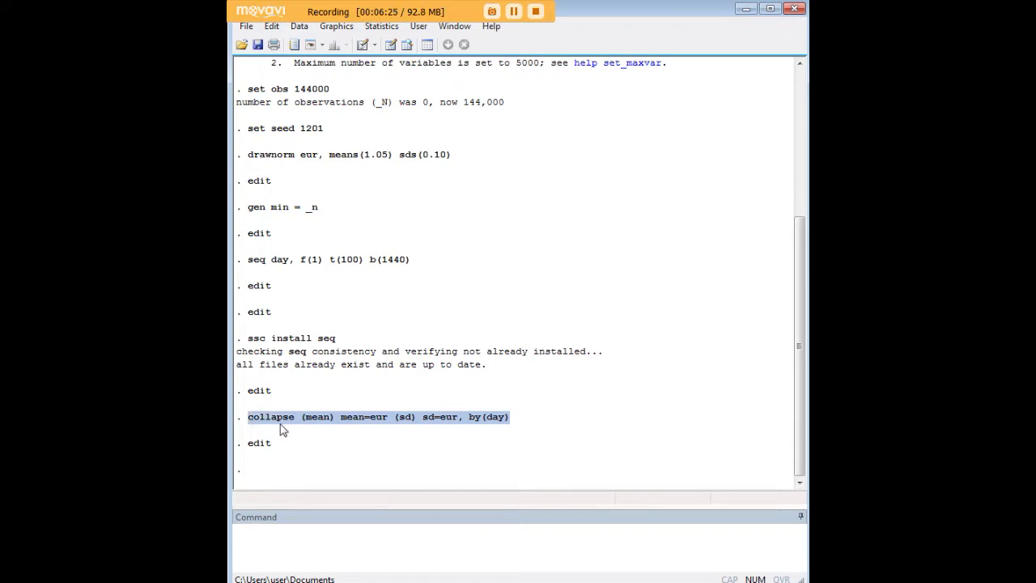
click(527, 426)
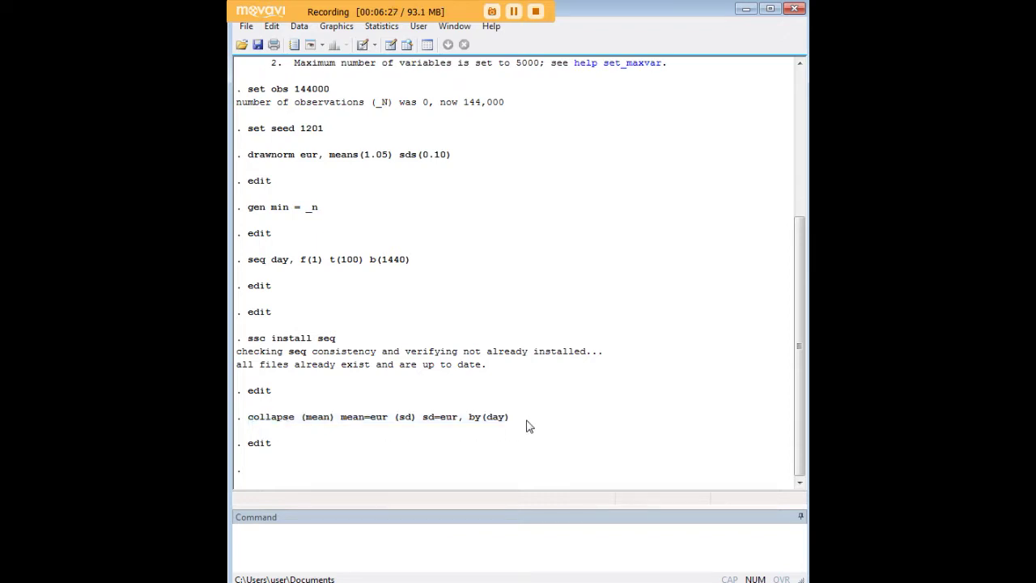